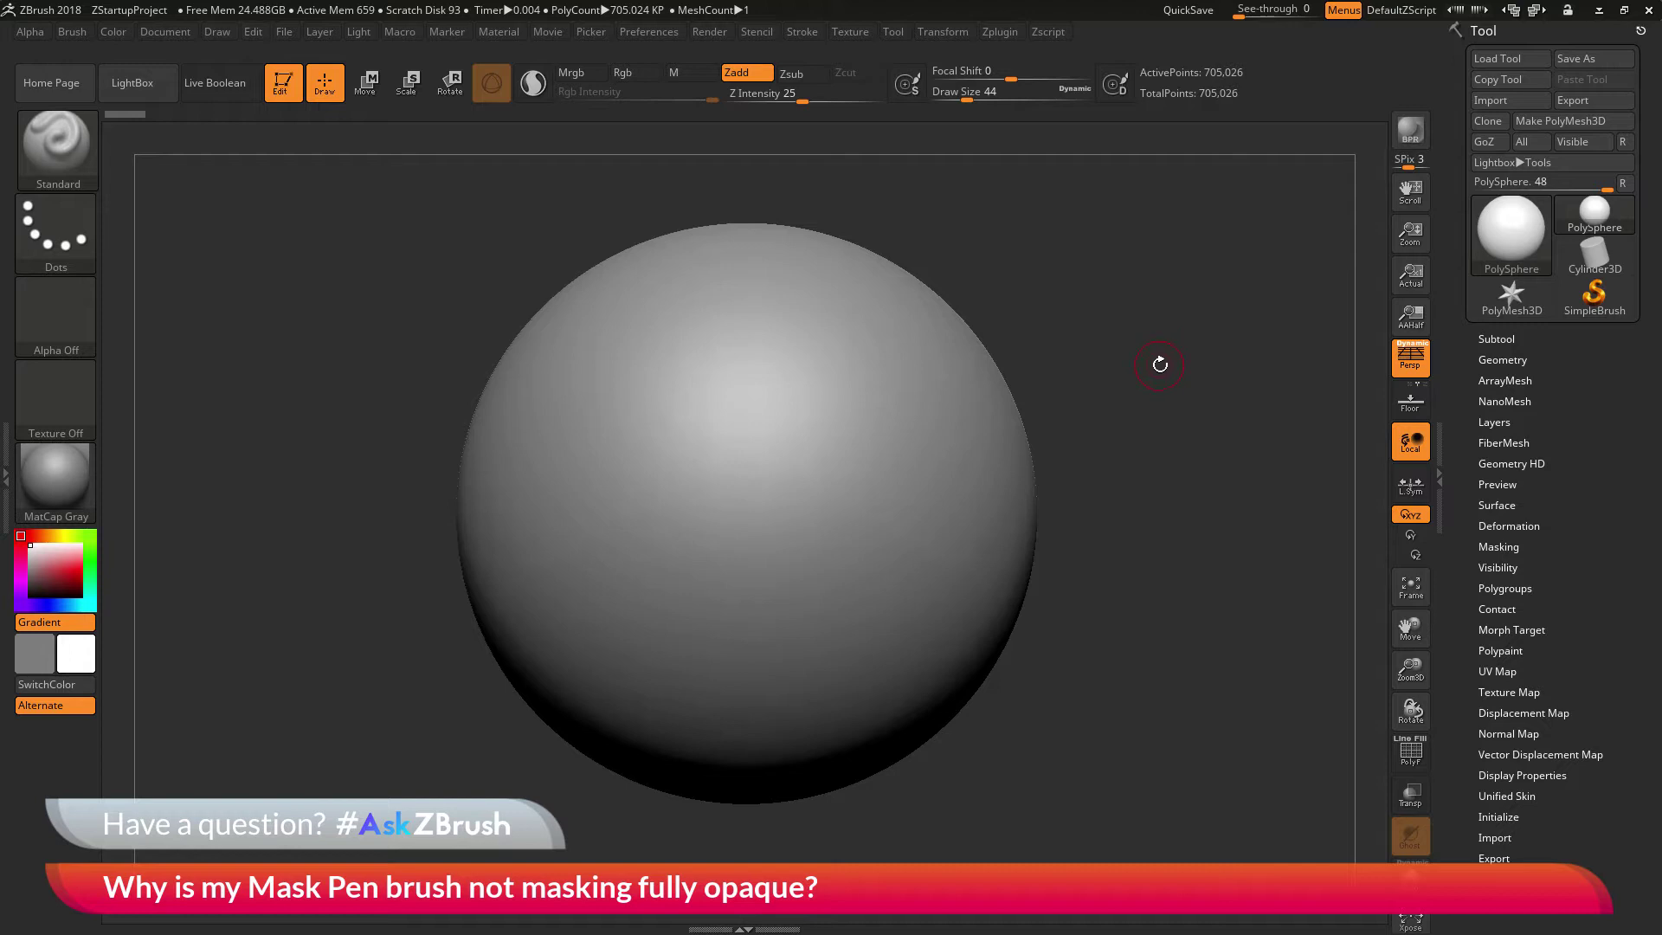
Step: Paint overlapping diagonal mask strokes across the front of the sphere with the MaskPen brush while Gradient is on
{"action": "left_click_drag", "start_coordinate": [1165, 362], "coordinate": [1130, 386]}
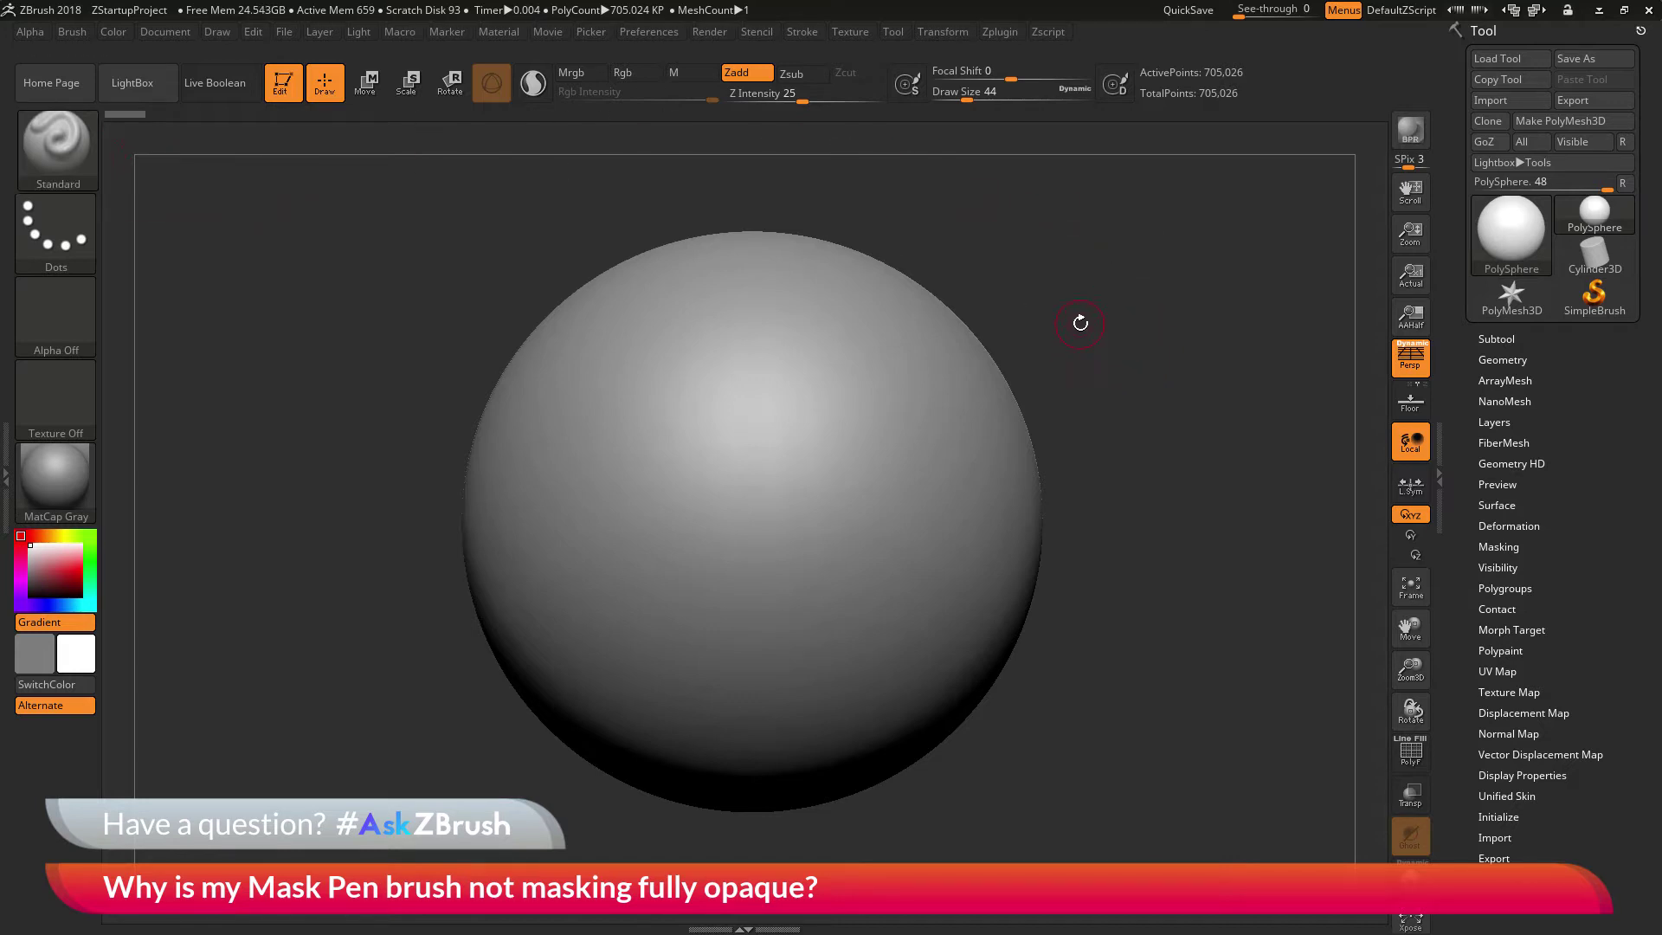
{"action": "key", "text": "ctrl"}
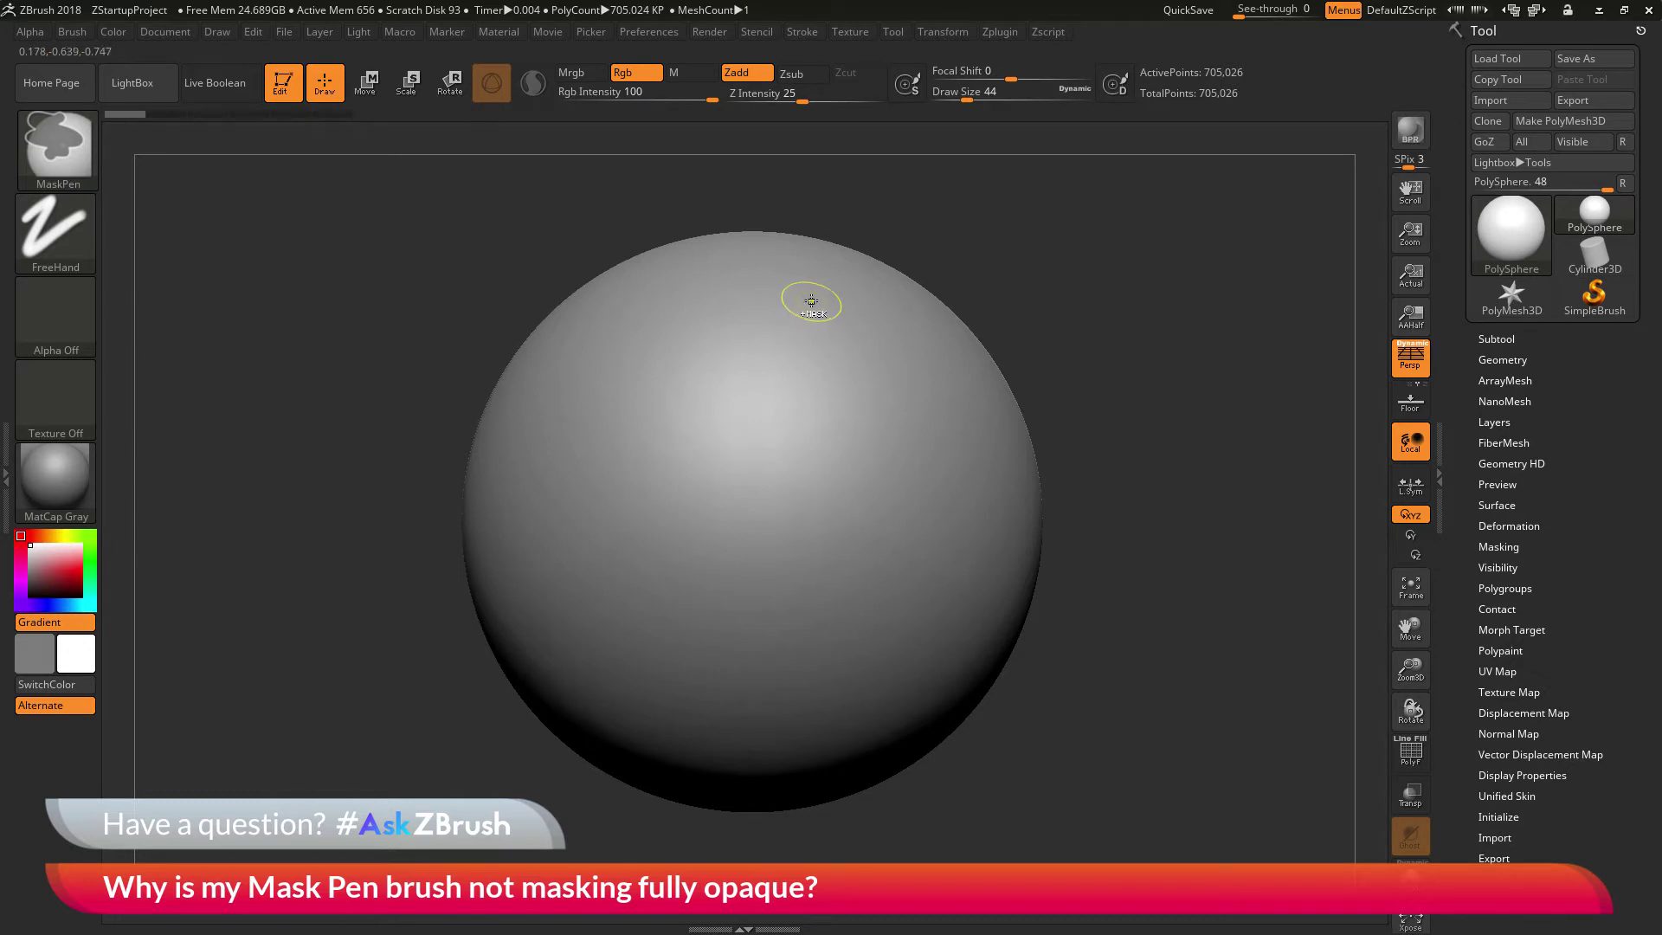
{"action": "mouse_move", "coordinate": [811, 301]}
{"action": "left_mouse_down", "text": "ctrl"}
{"action": "mouse_move", "coordinate": [645, 444]}
{"action": "mouse_move", "coordinate": [616, 541]}
{"action": "mouse_move", "coordinate": [826, 371]}
{"action": "mouse_move", "coordinate": [616, 632]}
{"action": "mouse_move", "coordinate": [822, 402]}
{"action": "mouse_move", "coordinate": [767, 488]}
{"action": "mouse_move", "coordinate": [786, 534]}
{"action": "mouse_move", "coordinate": [901, 390]}
{"action": "mouse_move", "coordinate": [707, 598]}
{"action": "mouse_move", "coordinate": [861, 432]}
{"action": "left_mouse_up", "text": "ctrl"}
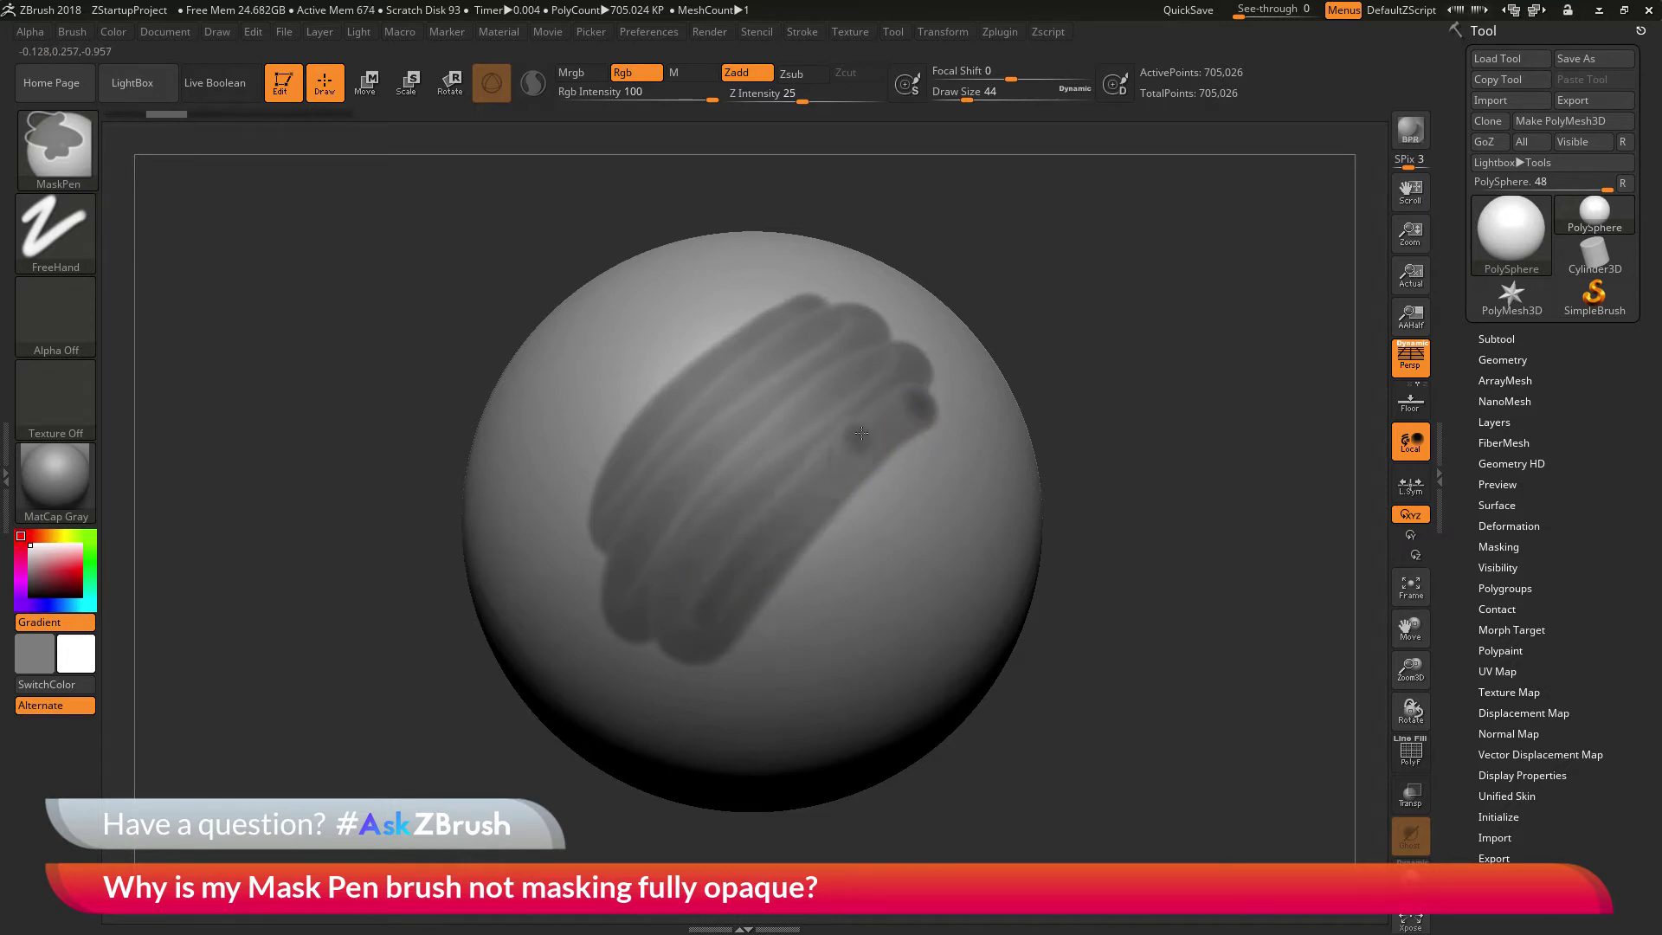
{"action": "left_click", "coordinate": [795, 438], "text": "ctrl"}
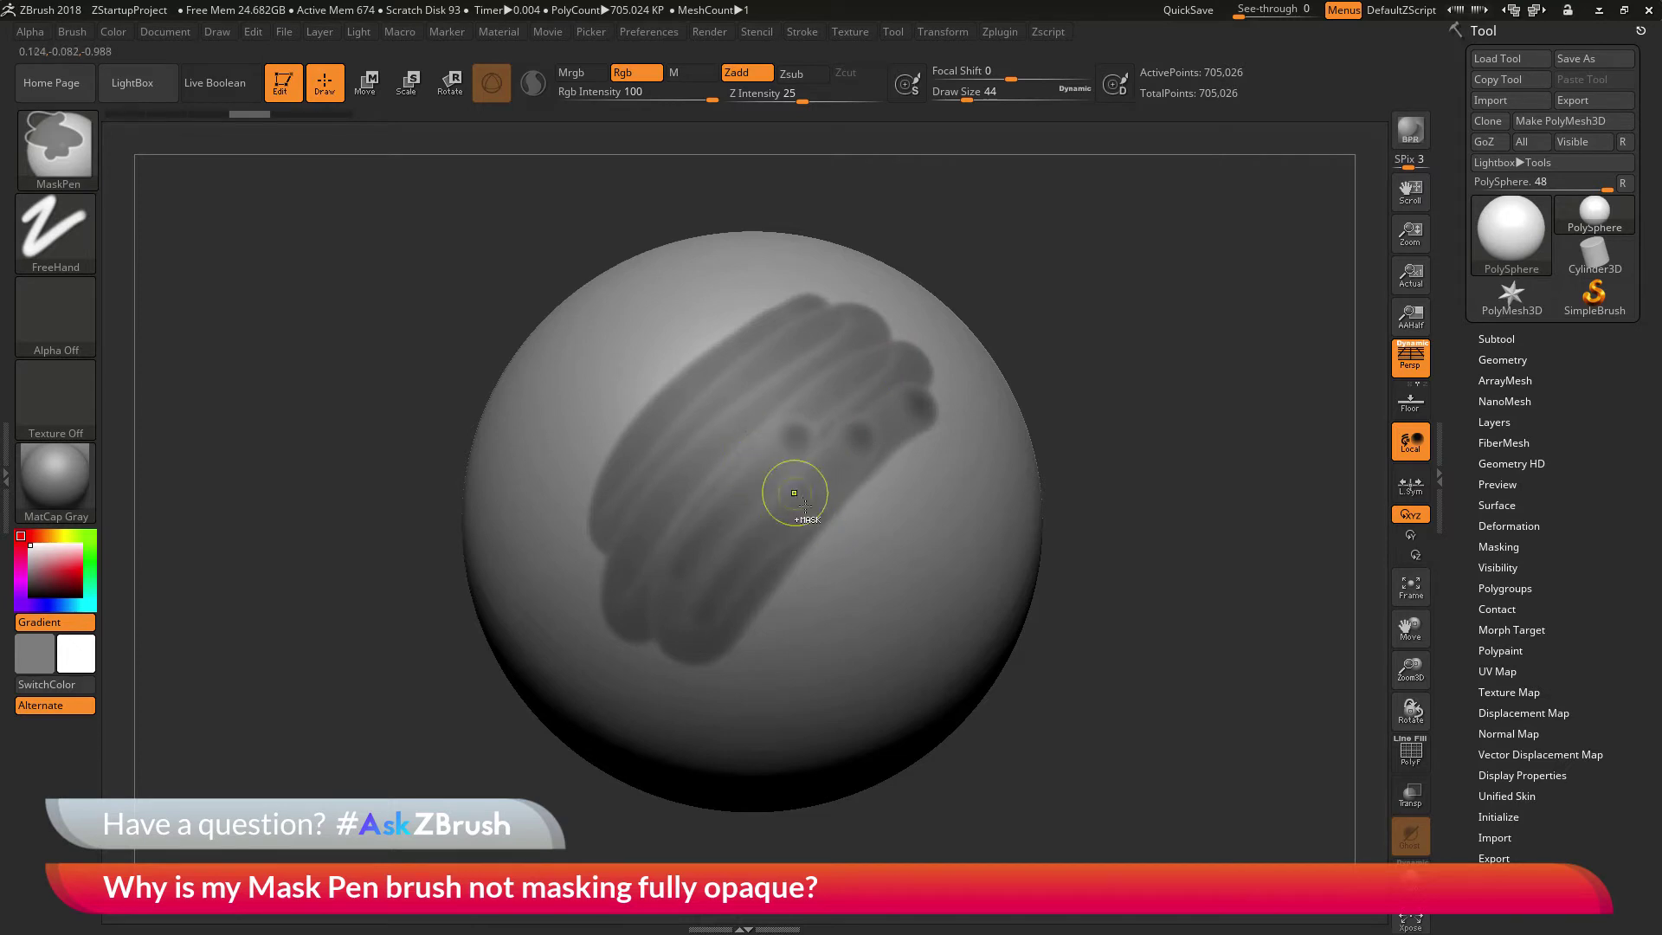
{"action": "left_click_drag", "start_coordinate": [803, 327], "coordinate": [602, 485], "text": "ctrl"}
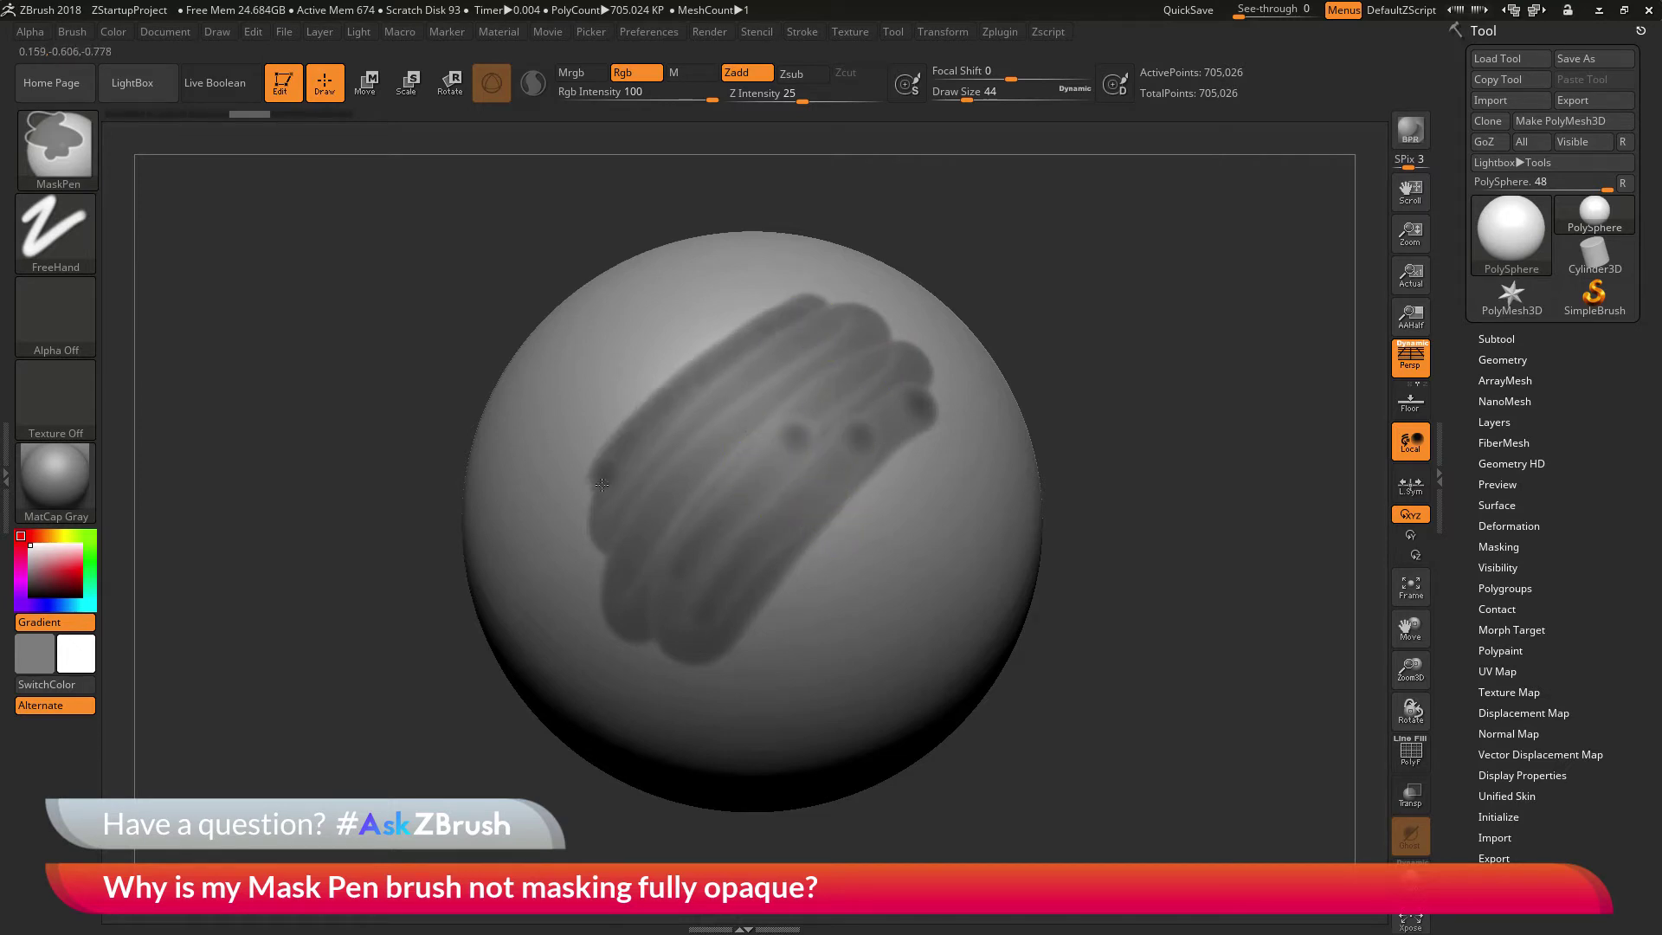
{"action": "mouse_move", "coordinate": [762, 328]}
{"action": "left_mouse_down", "text": "ctrl"}
{"action": "mouse_move", "coordinate": [642, 492]}
{"action": "mouse_move", "coordinate": [813, 330]}
{"action": "left_mouse_up", "text": "ctrl"}
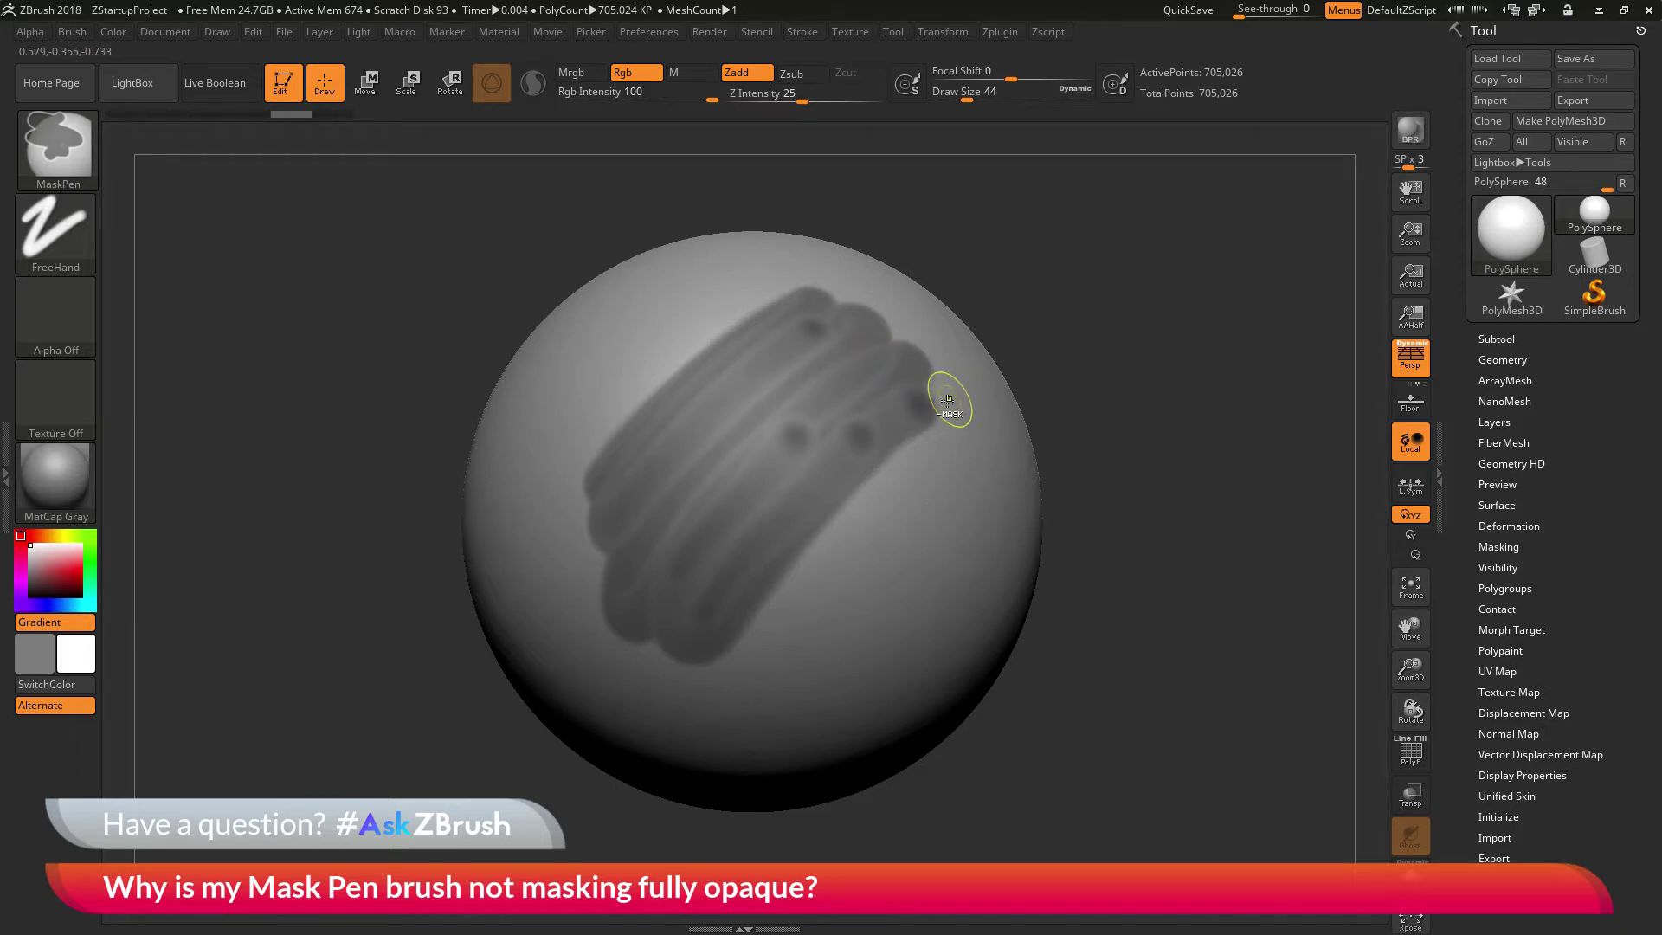
Step: Partly erase the mask strokes with Gradient on, and paint several separate diagonal mask strokes, including one on the sphere's upper-left side
{"action": "mouse_move", "coordinate": [947, 401]}
{"action": "left_mouse_down", "text": "ctrl+alt"}
{"action": "mouse_move", "coordinate": [697, 662]}
{"action": "mouse_move", "coordinate": [850, 438]}
{"action": "mouse_move", "coordinate": [826, 450]}
{"action": "mouse_move", "coordinate": [665, 654]}
{"action": "mouse_move", "coordinate": [754, 493]}
{"action": "mouse_move", "coordinate": [906, 343]}
{"action": "mouse_move", "coordinate": [617, 642]}
{"action": "mouse_move", "coordinate": [779, 407]}
{"action": "mouse_move", "coordinate": [875, 316]}
{"action": "mouse_move", "coordinate": [605, 590]}
{"action": "left_mouse_up", "text": "ctrl+alt"}
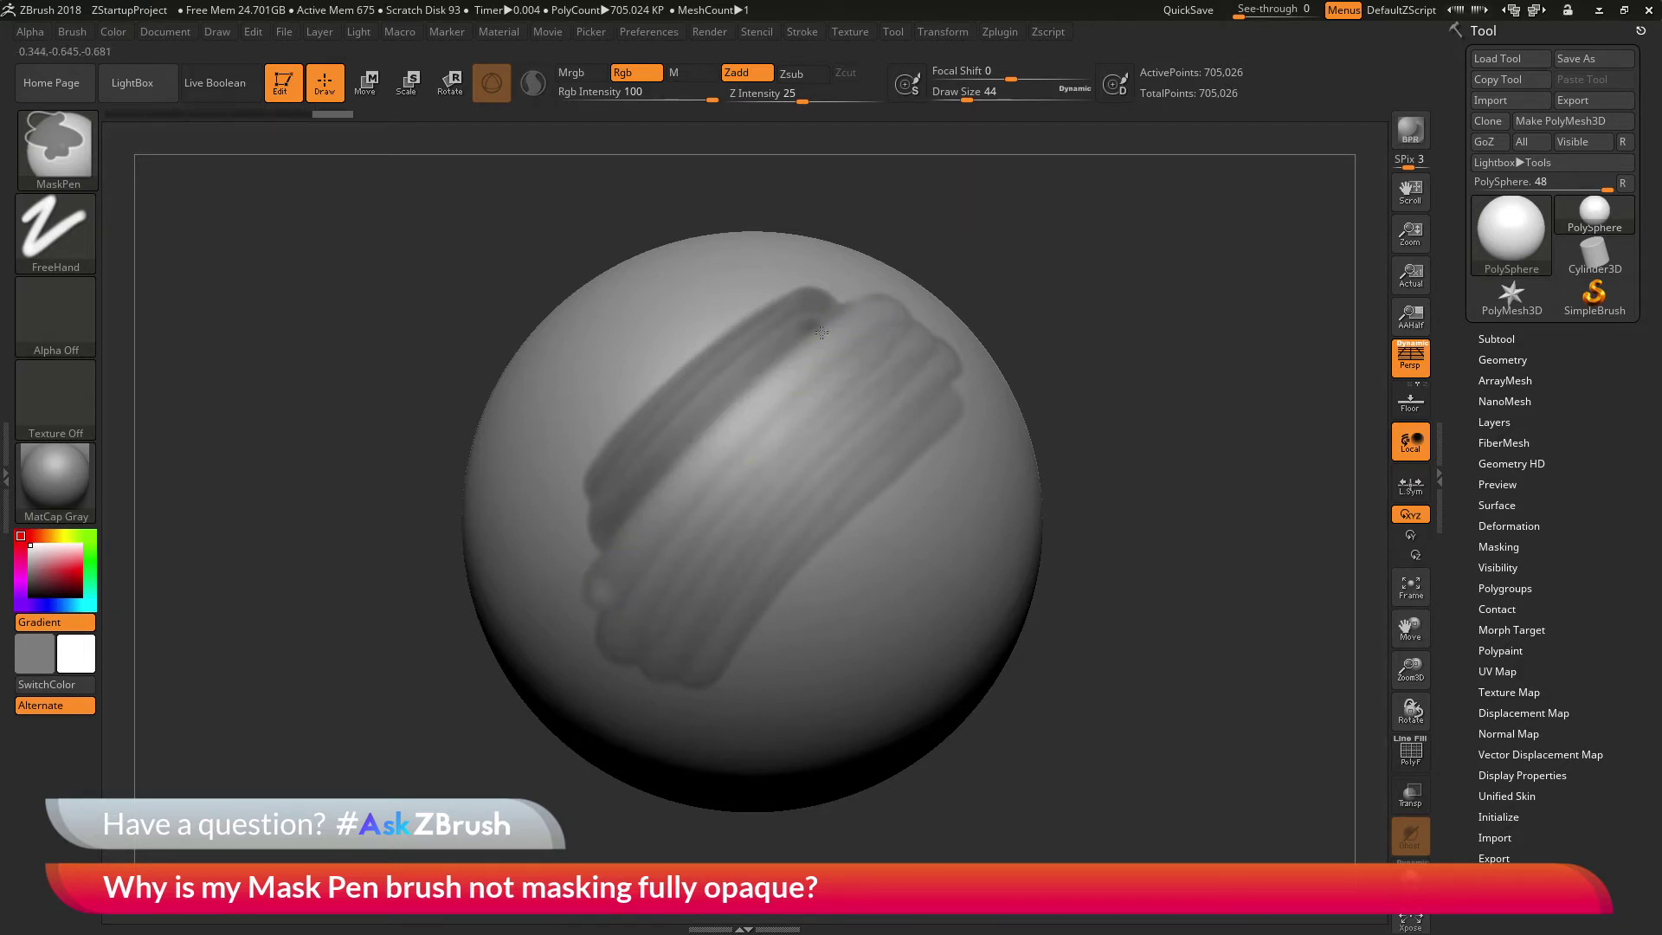
{"action": "mouse_move", "coordinate": [819, 335]}
{"action": "left_mouse_down", "text": "ctrl"}
{"action": "mouse_move", "coordinate": [597, 545]}
{"action": "mouse_move", "coordinate": [768, 374]}
{"action": "left_mouse_up", "text": "ctrl"}
{"action": "mouse_move", "coordinate": [654, 517]}
{"action": "left_mouse_down", "text": "ctrl"}
{"action": "mouse_move", "coordinate": [684, 476]}
{"action": "mouse_move", "coordinate": [729, 476]}
{"action": "mouse_move", "coordinate": [802, 436]}
{"action": "left_mouse_up", "text": "ctrl"}
{"action": "mouse_move", "coordinate": [686, 608]}
{"action": "left_mouse_down", "text": "ctrl+alt"}
{"action": "mouse_move", "coordinate": [806, 457]}
{"action": "mouse_move", "coordinate": [906, 372]}
{"action": "mouse_move", "coordinate": [672, 631]}
{"action": "mouse_move", "coordinate": [917, 376]}
{"action": "mouse_move", "coordinate": [720, 683]}
{"action": "mouse_move", "coordinate": [901, 445]}
{"action": "left_mouse_up", "text": "ctrl+alt"}
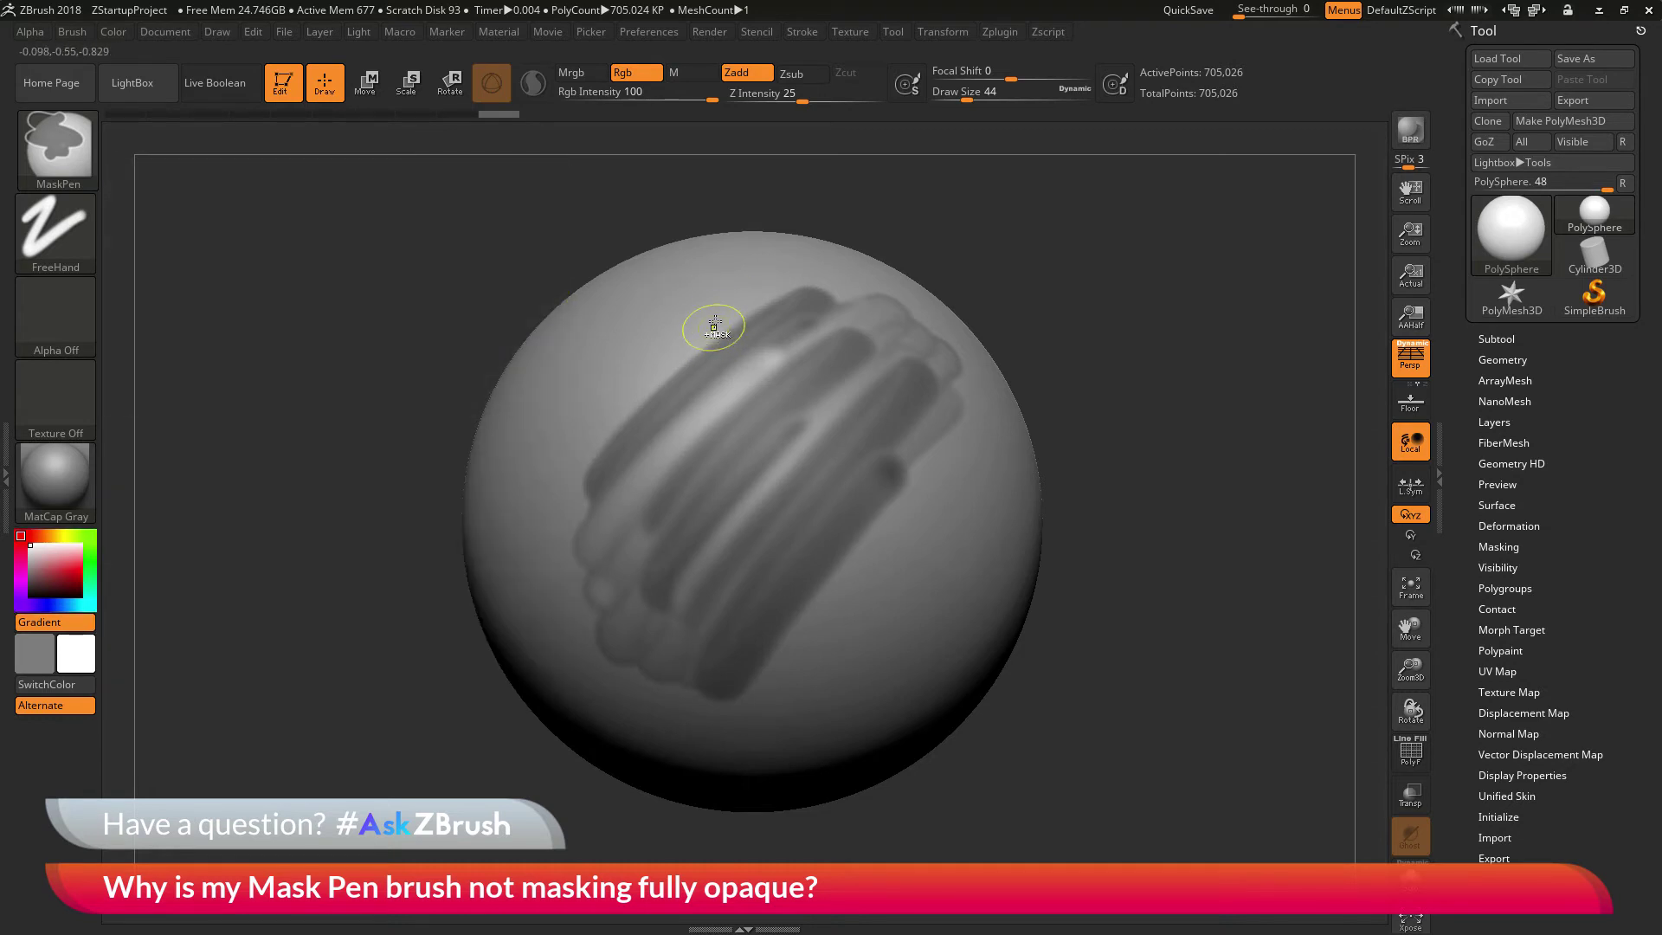
{"action": "left_click_drag", "start_coordinate": [697, 295], "coordinate": [573, 437]}
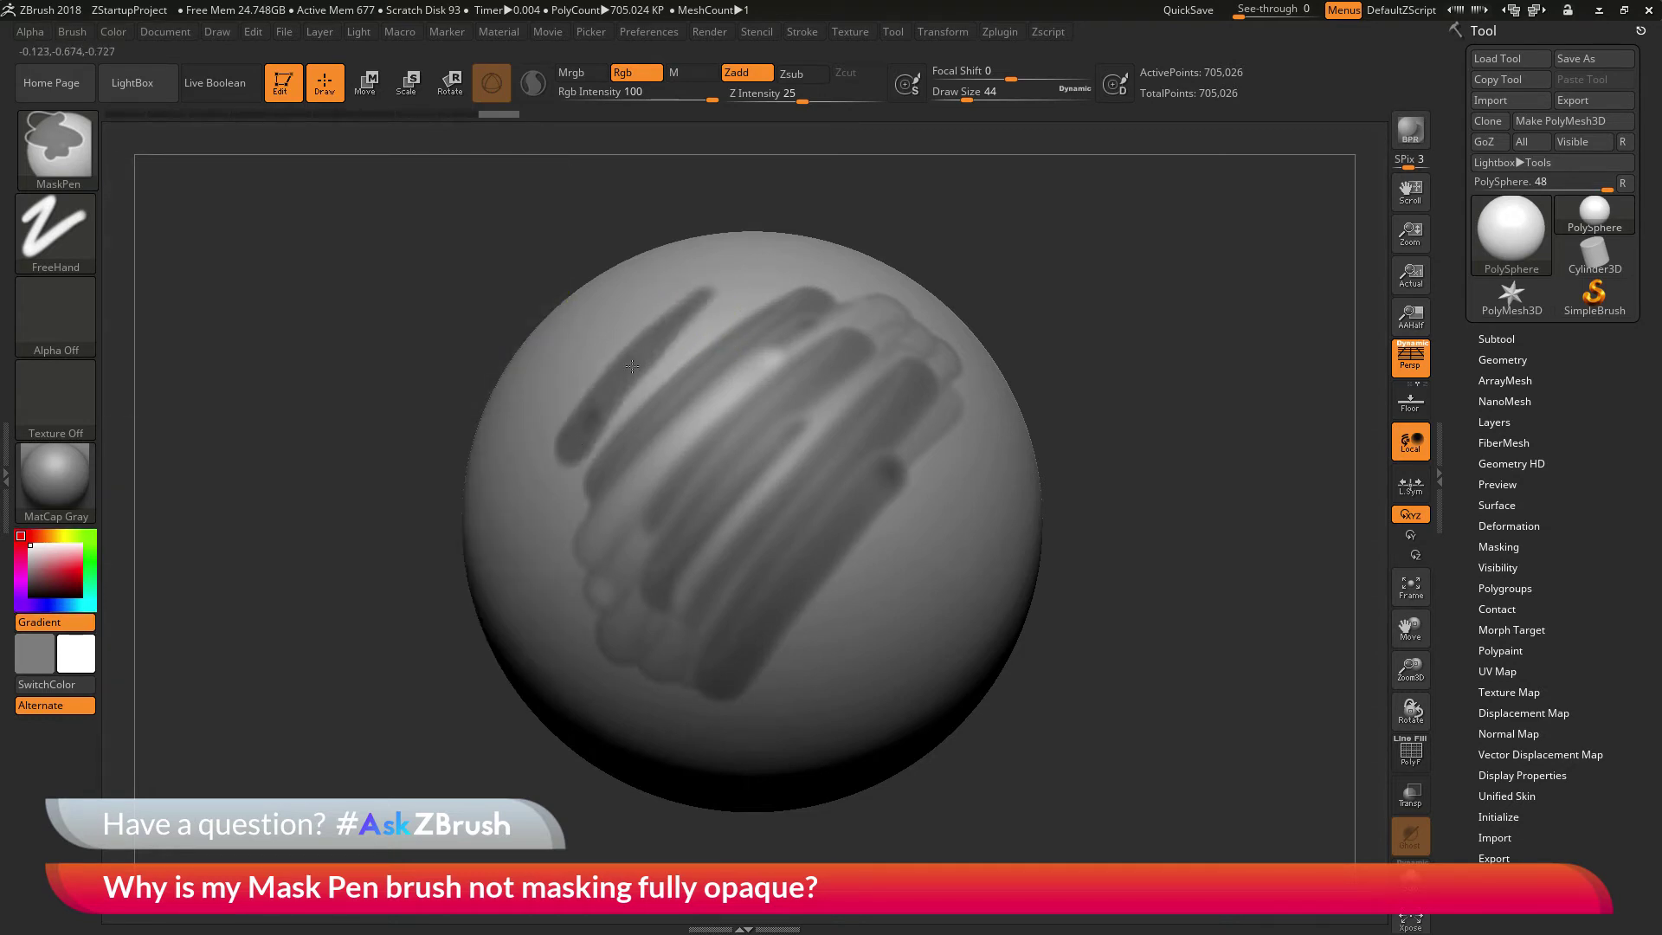
Step: Turn off the Gradient color option, paint a solid mask over the central strokes, and erase the mask along their upper-right and lower-right edges
{"action": "left_click", "coordinate": [78, 623]}
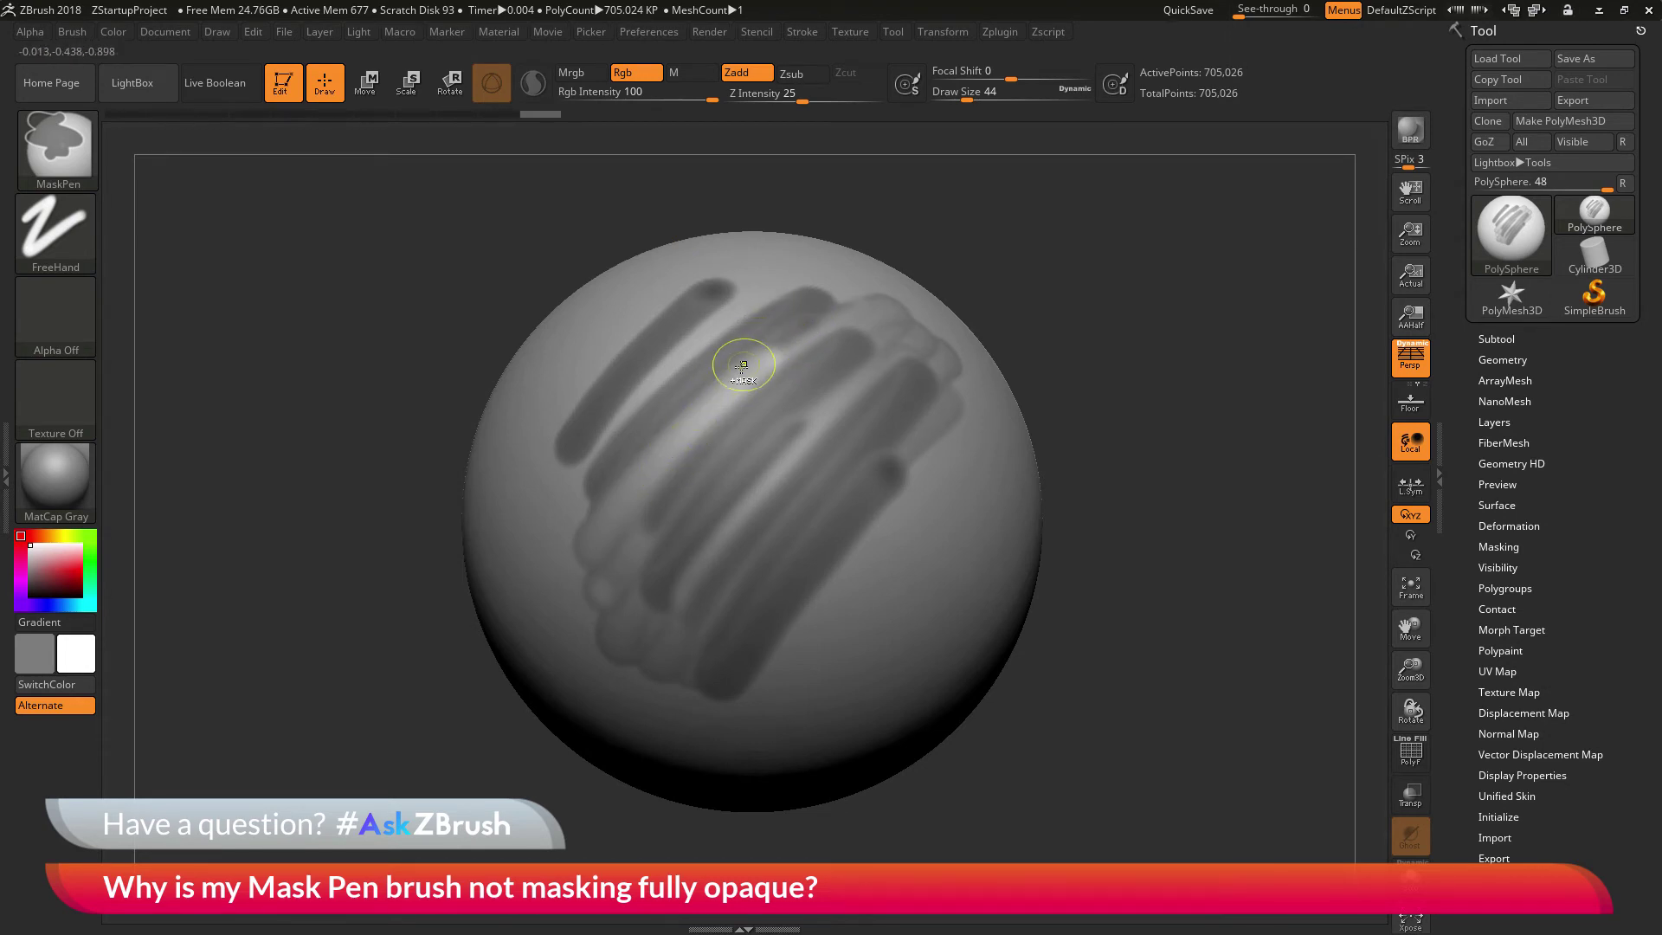
{"action": "mouse_move", "coordinate": [796, 325]}
{"action": "left_mouse_down", "text": "ctrl"}
{"action": "mouse_move", "coordinate": [589, 593]}
{"action": "mouse_move", "coordinate": [853, 320]}
{"action": "mouse_move", "coordinate": [580, 658]}
{"action": "mouse_move", "coordinate": [877, 365]}
{"action": "mouse_move", "coordinate": [597, 701]}
{"action": "mouse_move", "coordinate": [905, 368]}
{"action": "mouse_move", "coordinate": [823, 494]}
{"action": "left_mouse_up", "text": "ctrl"}
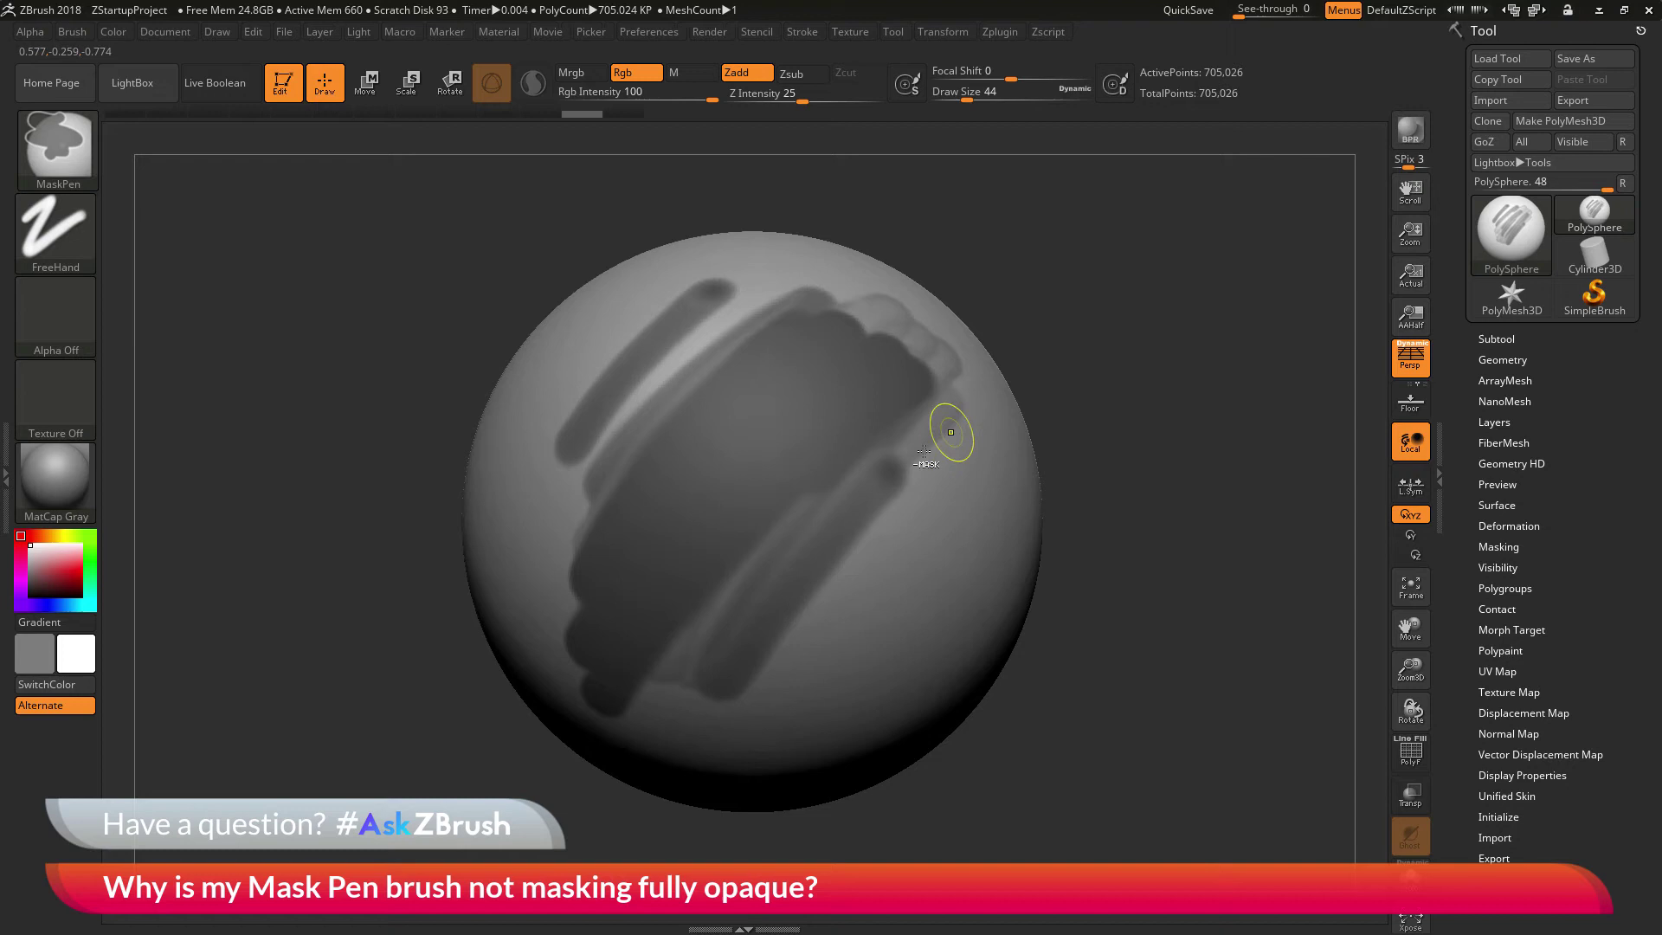
{"action": "mouse_move", "coordinate": [909, 459]}
{"action": "left_mouse_down", "text": "ctrl+alt"}
{"action": "mouse_move", "coordinate": [705, 683]}
{"action": "mouse_move", "coordinate": [967, 382]}
{"action": "mouse_move", "coordinate": [641, 692]}
{"action": "mouse_move", "coordinate": [948, 355]}
{"action": "mouse_move", "coordinate": [645, 683]}
{"action": "mouse_move", "coordinate": [590, 688]}
{"action": "mouse_move", "coordinate": [599, 650]}
{"action": "mouse_move", "coordinate": [634, 677]}
{"action": "left_mouse_up", "text": "ctrl+alt"}
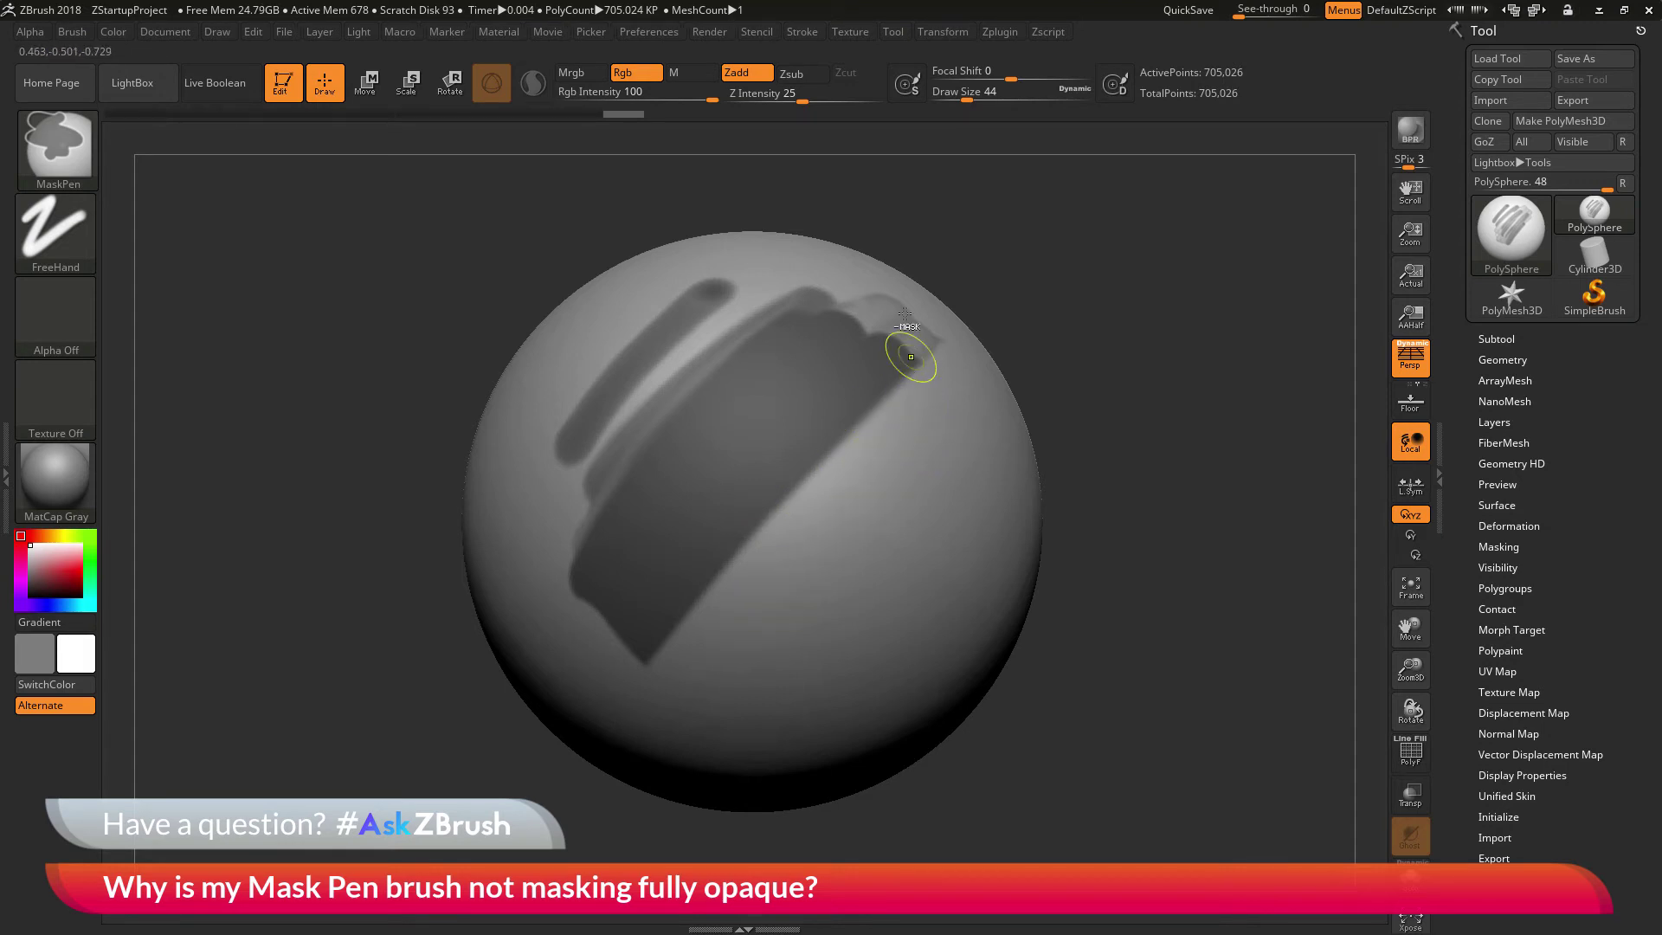
{"action": "mouse_move", "coordinate": [890, 310]}
{"action": "left_mouse_down", "text": "ctrl+alt"}
{"action": "mouse_move", "coordinate": [909, 346]}
{"action": "mouse_move", "coordinate": [832, 320]}
{"action": "mouse_move", "coordinate": [876, 383]}
{"action": "left_mouse_up", "text": "ctrl+alt"}
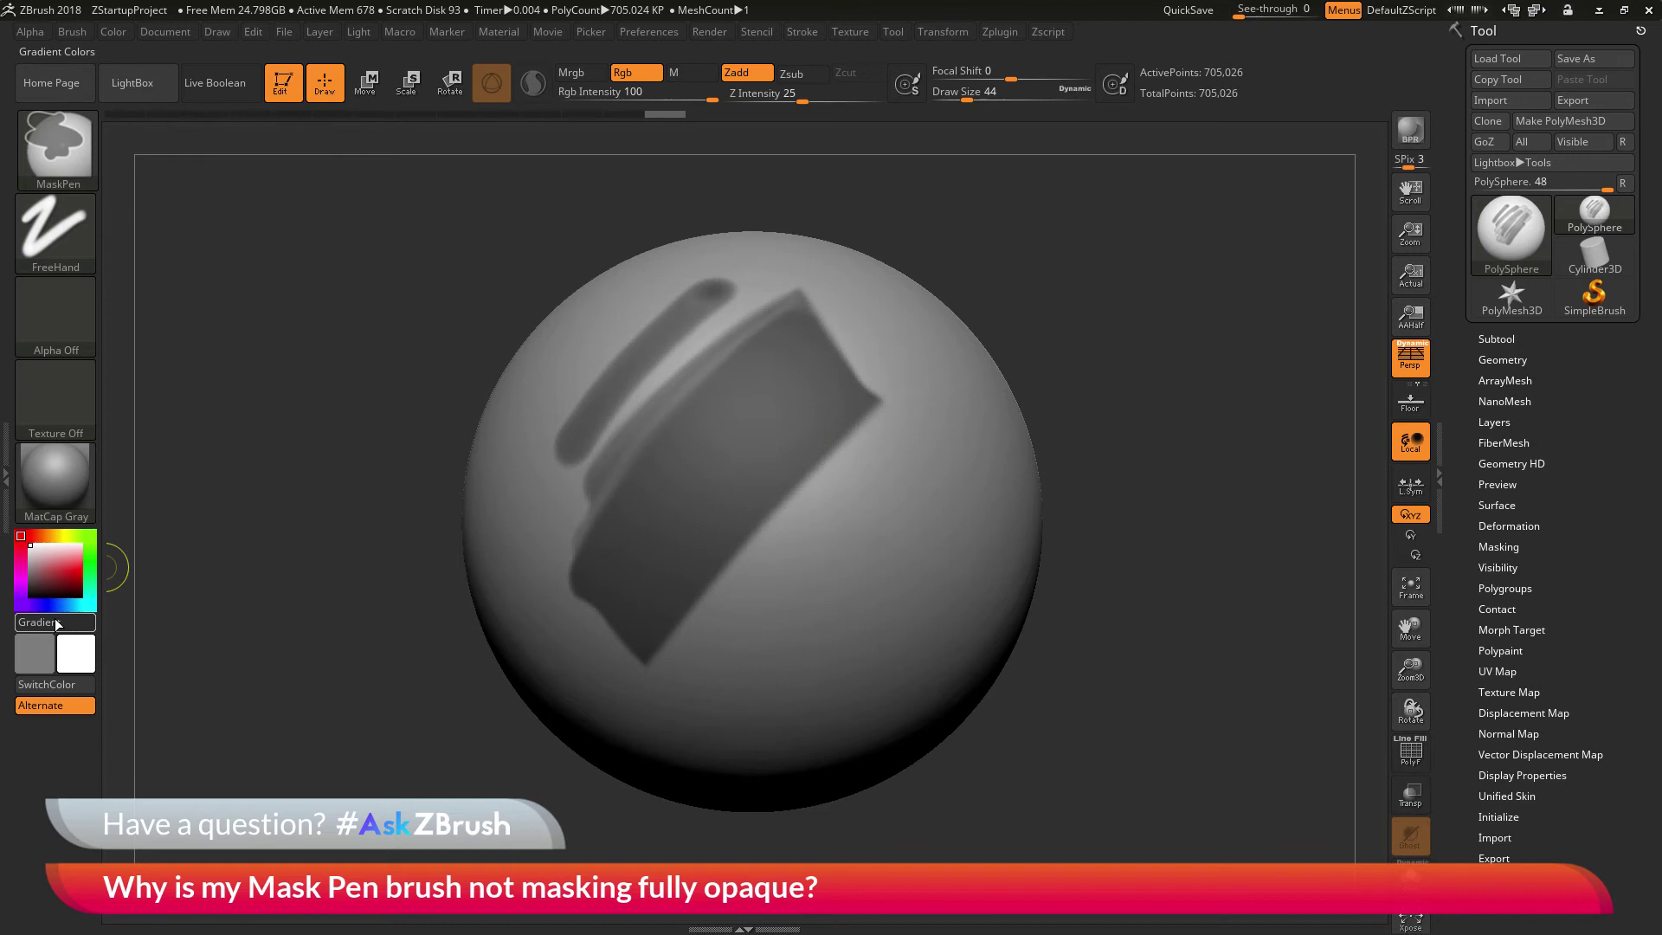
Step: Turn the Gradient color option back on and paint overlapping diagonal mask strokes over the central masked area
{"action": "left_click", "coordinate": [84, 623]}
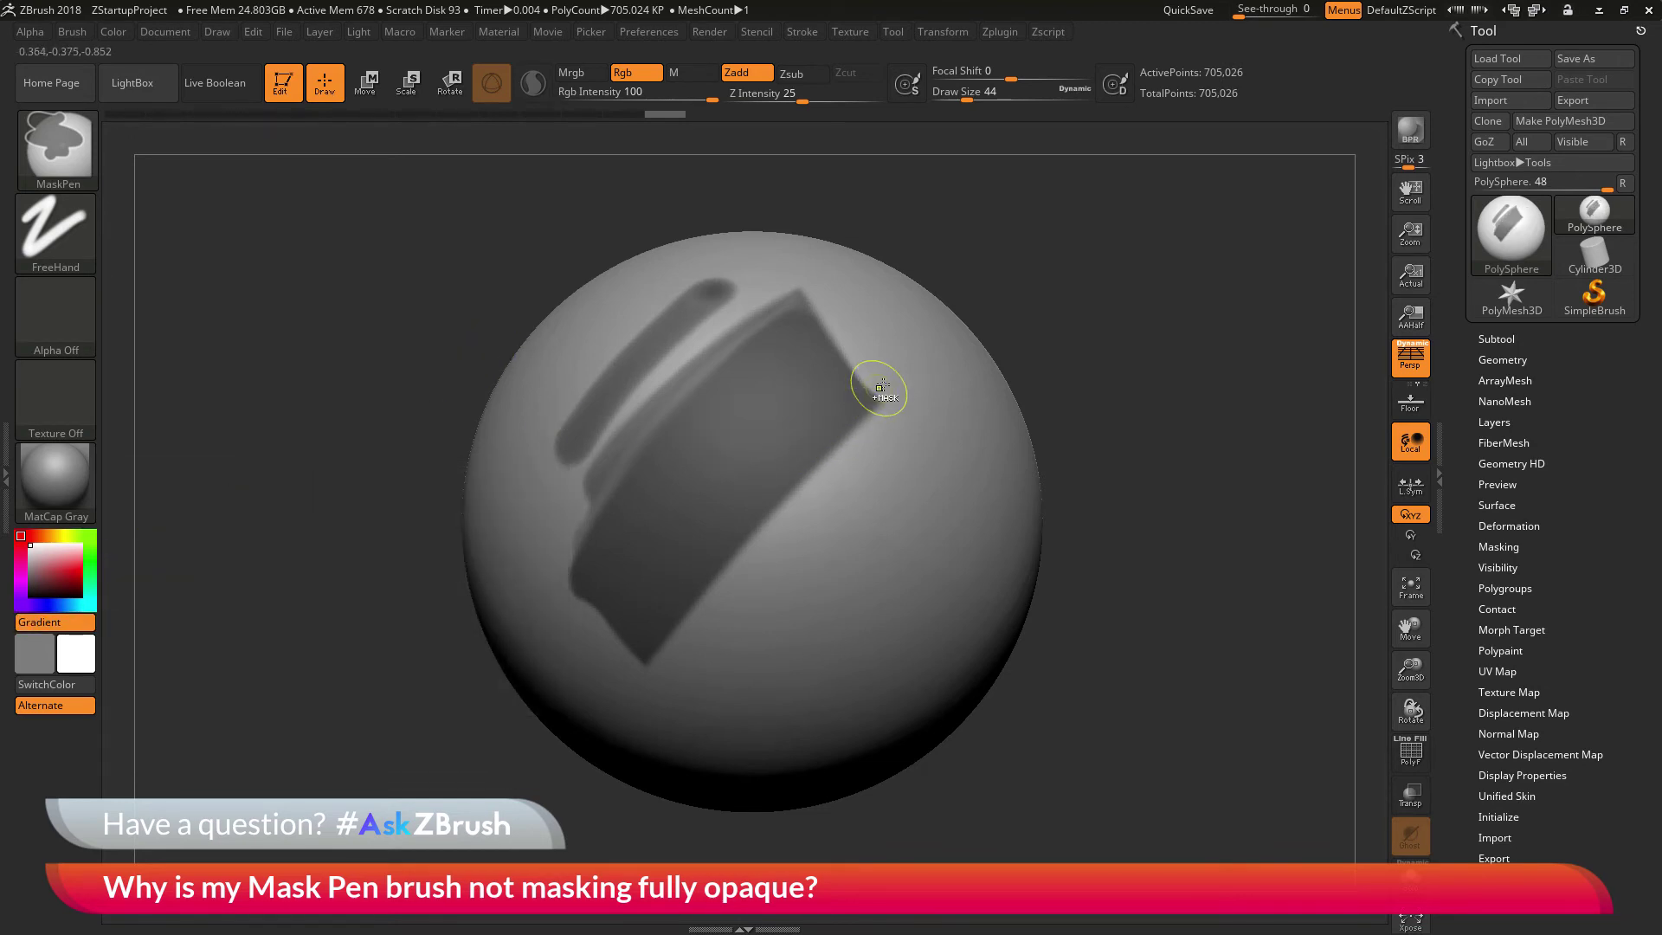
{"action": "mouse_move", "coordinate": [872, 374]}
{"action": "left_mouse_down", "text": "ctrl"}
{"action": "mouse_move", "coordinate": [692, 589]}
{"action": "mouse_move", "coordinate": [661, 665]}
{"action": "mouse_move", "coordinate": [679, 559]}
{"action": "mouse_move", "coordinate": [774, 425]}
{"action": "mouse_move", "coordinate": [675, 528]}
{"action": "mouse_move", "coordinate": [775, 368]}
{"action": "mouse_move", "coordinate": [725, 381]}
{"action": "mouse_move", "coordinate": [650, 463]}
{"action": "mouse_move", "coordinate": [788, 308]}
{"action": "left_mouse_up", "text": "ctrl"}
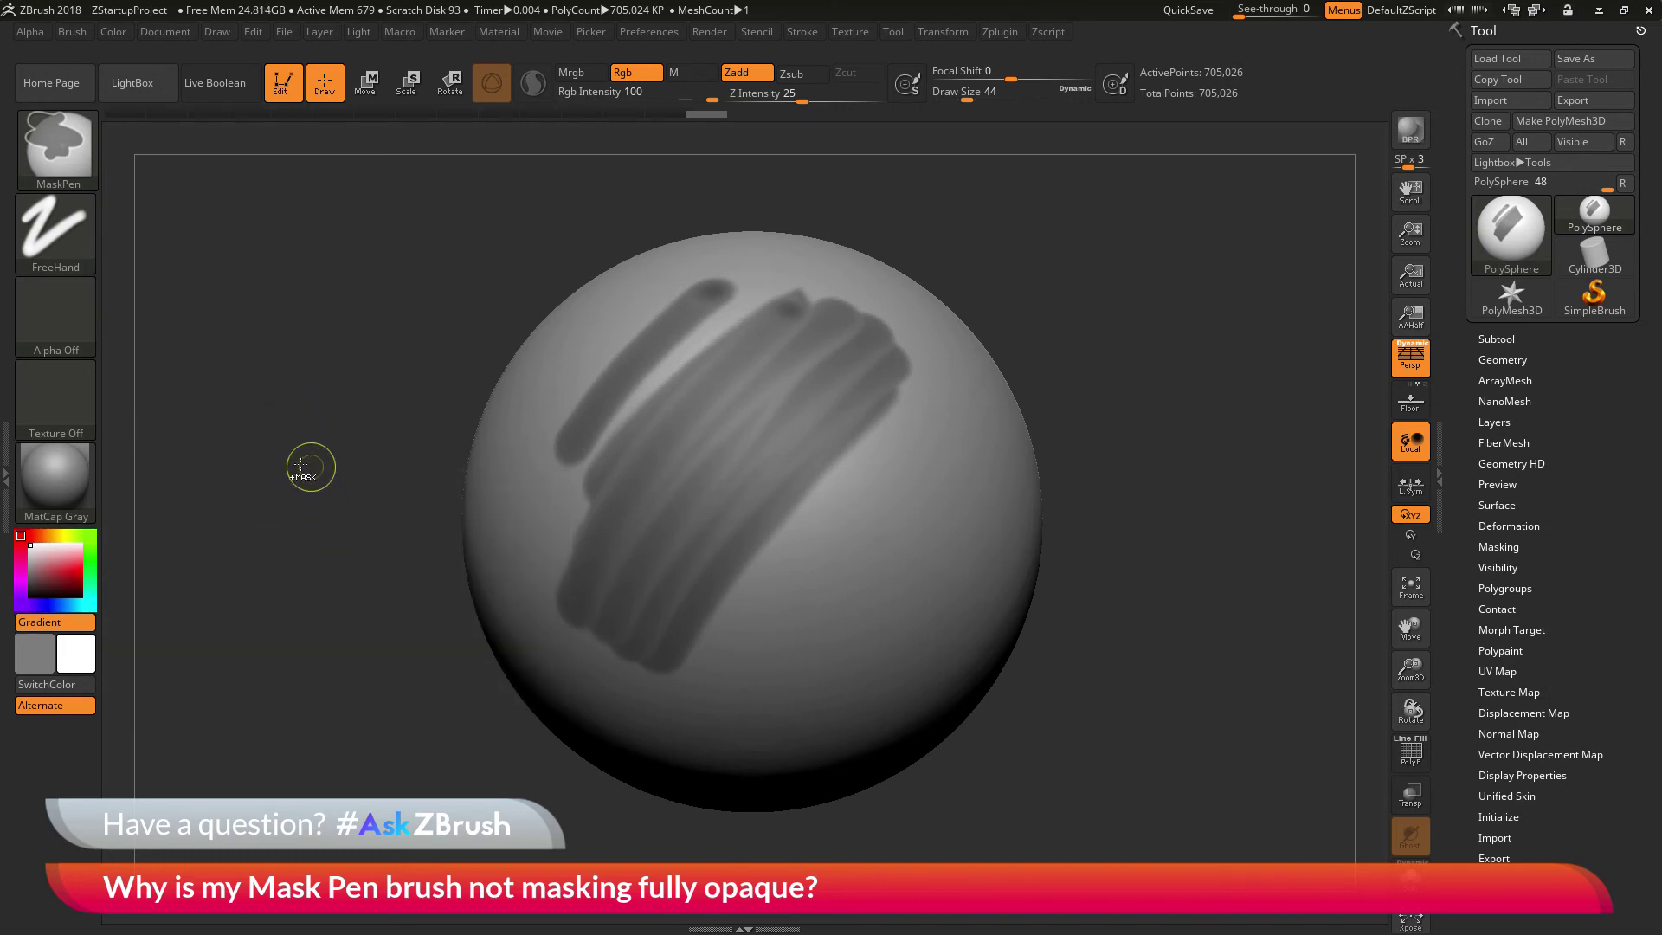
{"action": "left_click", "coordinate": [285, 32]}
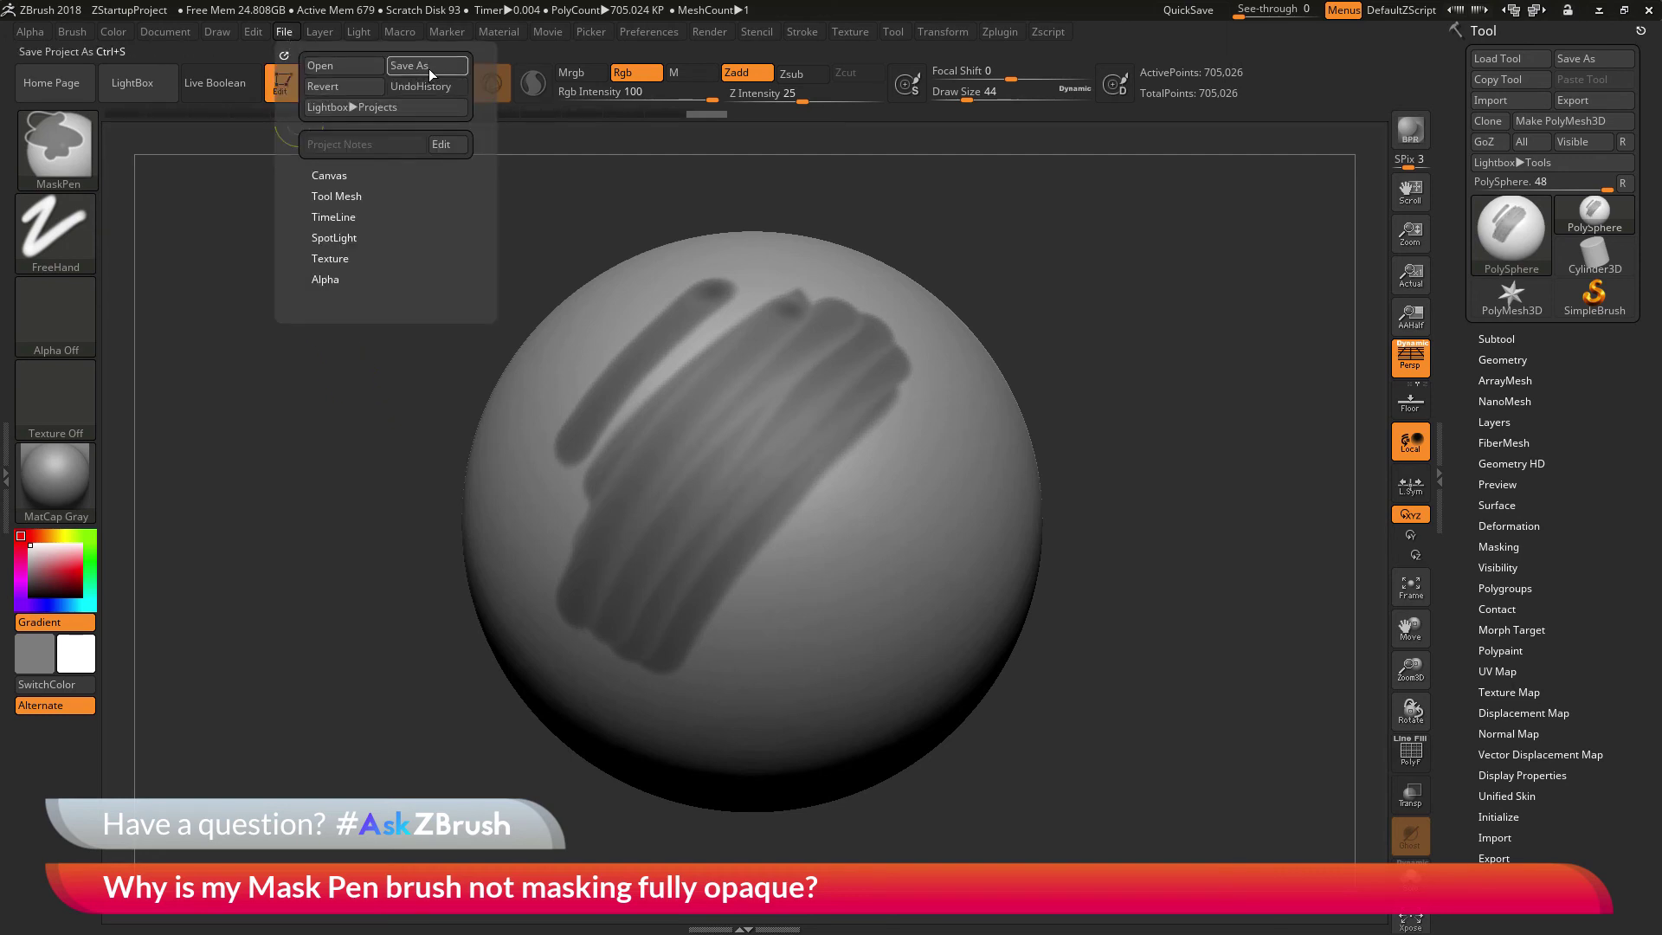
{"action": "mouse_move", "coordinate": [429, 67]}
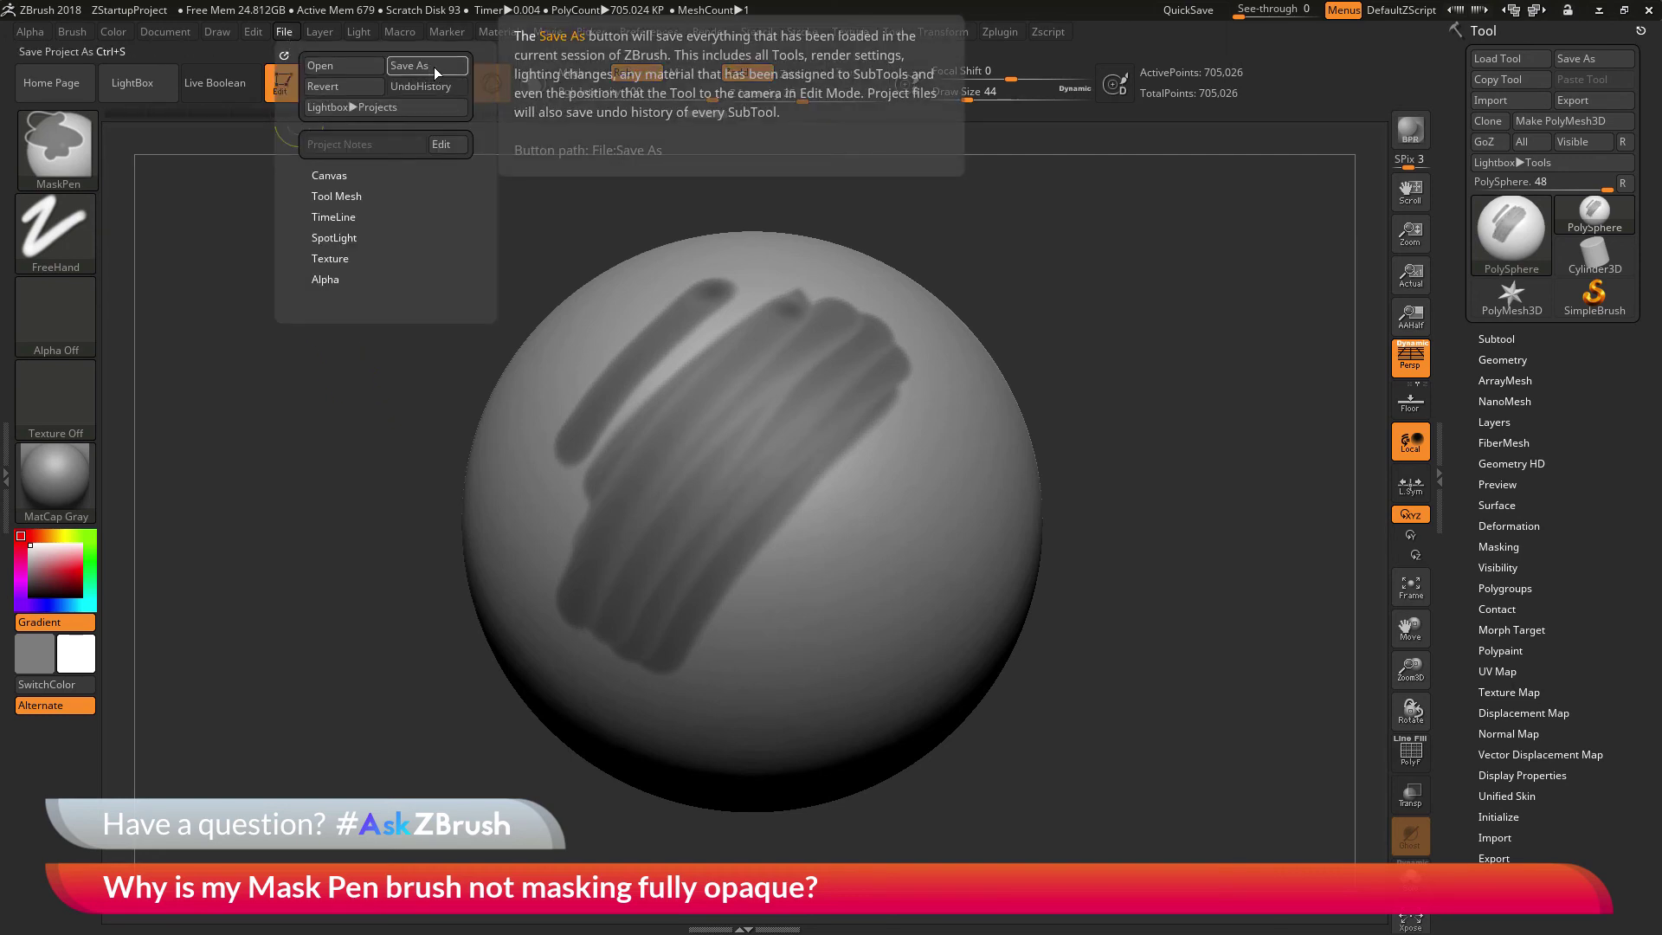
{"action": "mouse_move", "coordinate": [88, 629]}
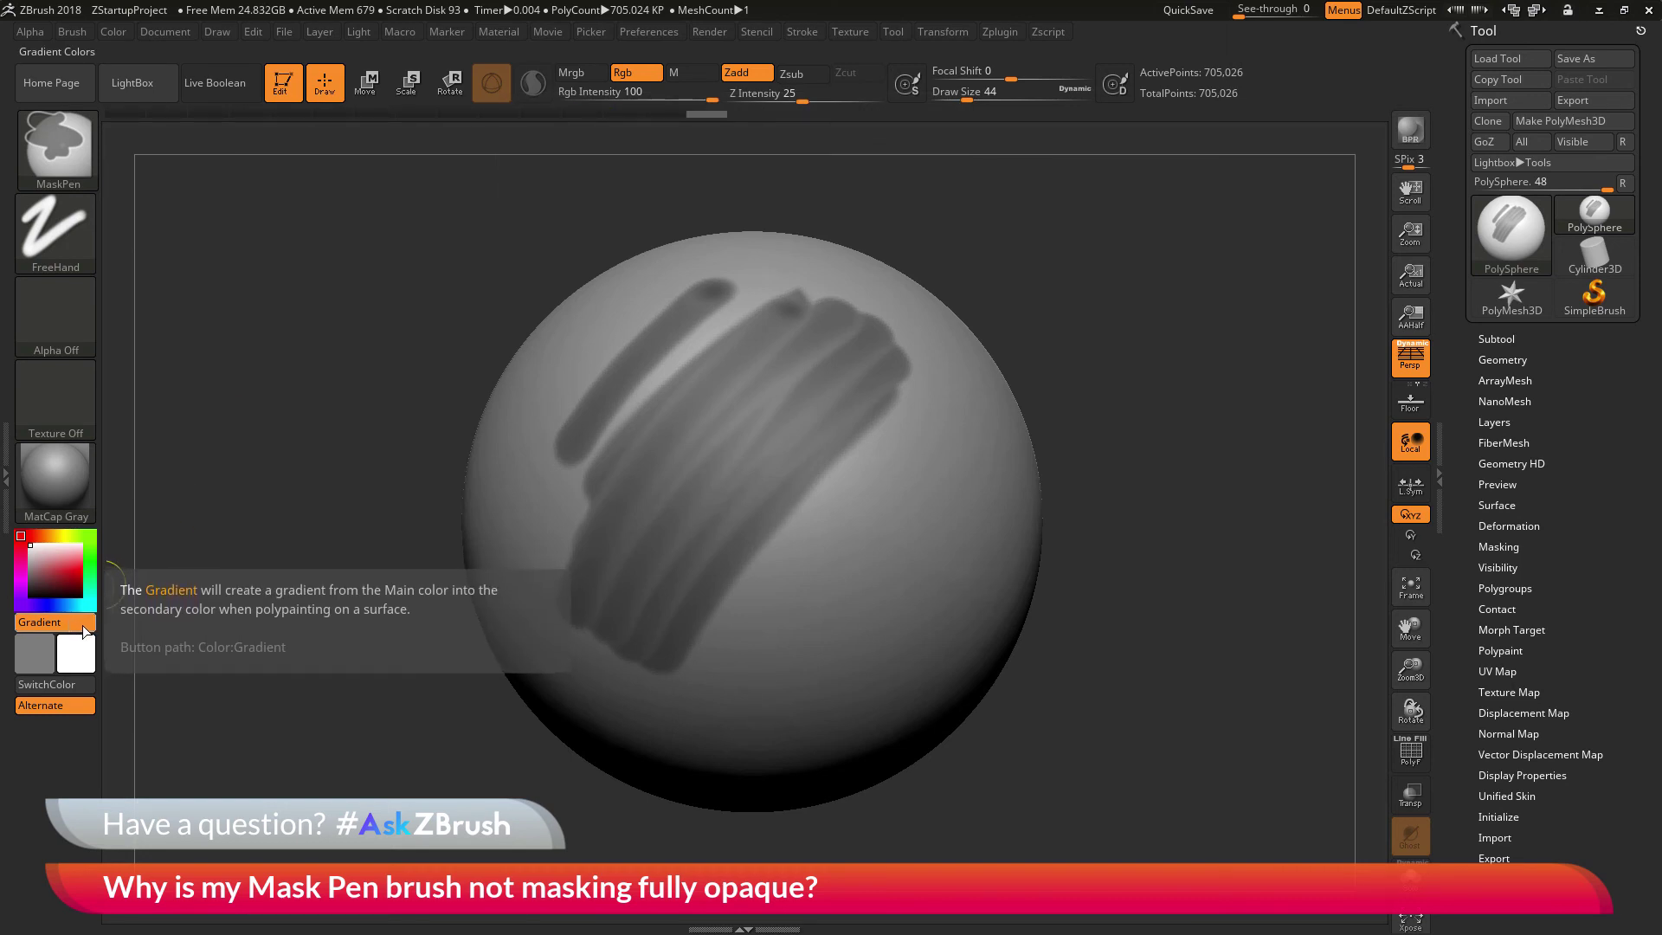
{"action": "left_click", "coordinate": [283, 36]}
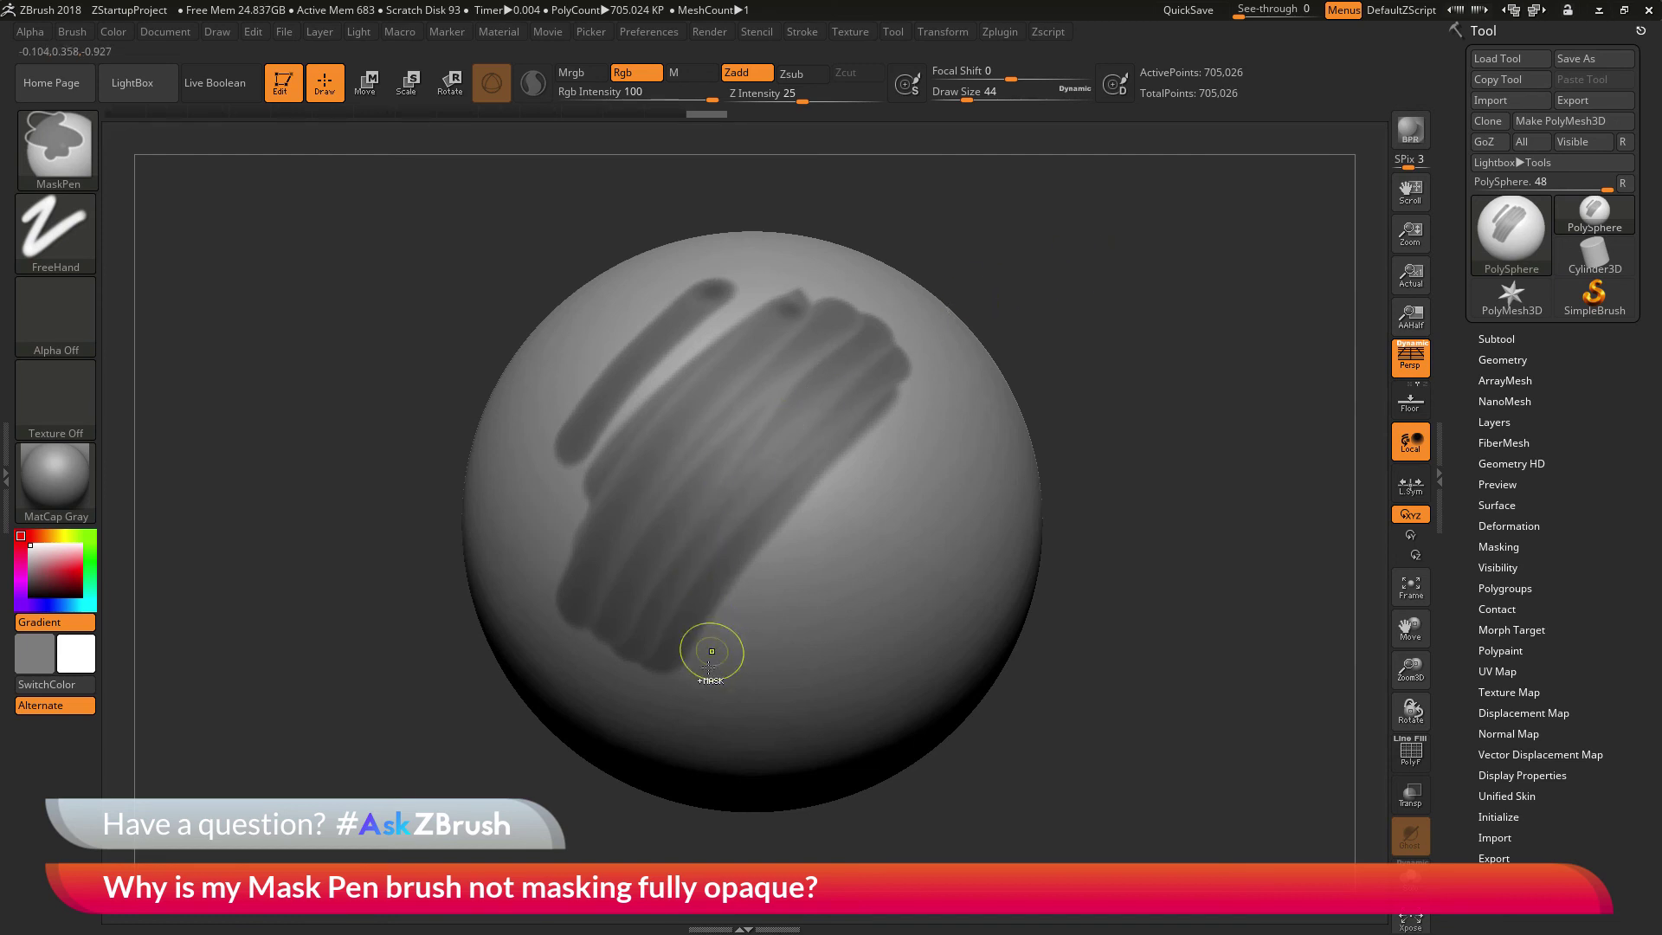
Step: Paint a diagonal mask stroke along the lower-right side of the masked area and lighten the band beside it
{"action": "mouse_move", "coordinate": [708, 667]}
{"action": "left_mouse_down", "text": "ctrl"}
{"action": "mouse_move", "coordinate": [928, 418]}
{"action": "mouse_move", "coordinate": [690, 681]}
{"action": "left_mouse_up", "text": "ctrl"}
{"action": "mouse_move", "coordinate": [720, 620]}
{"action": "left_mouse_down", "text": "ctrl+alt"}
{"action": "mouse_move", "coordinate": [771, 554]}
{"action": "mouse_move", "coordinate": [689, 637]}
{"action": "left_mouse_up", "text": "ctrl+alt"}
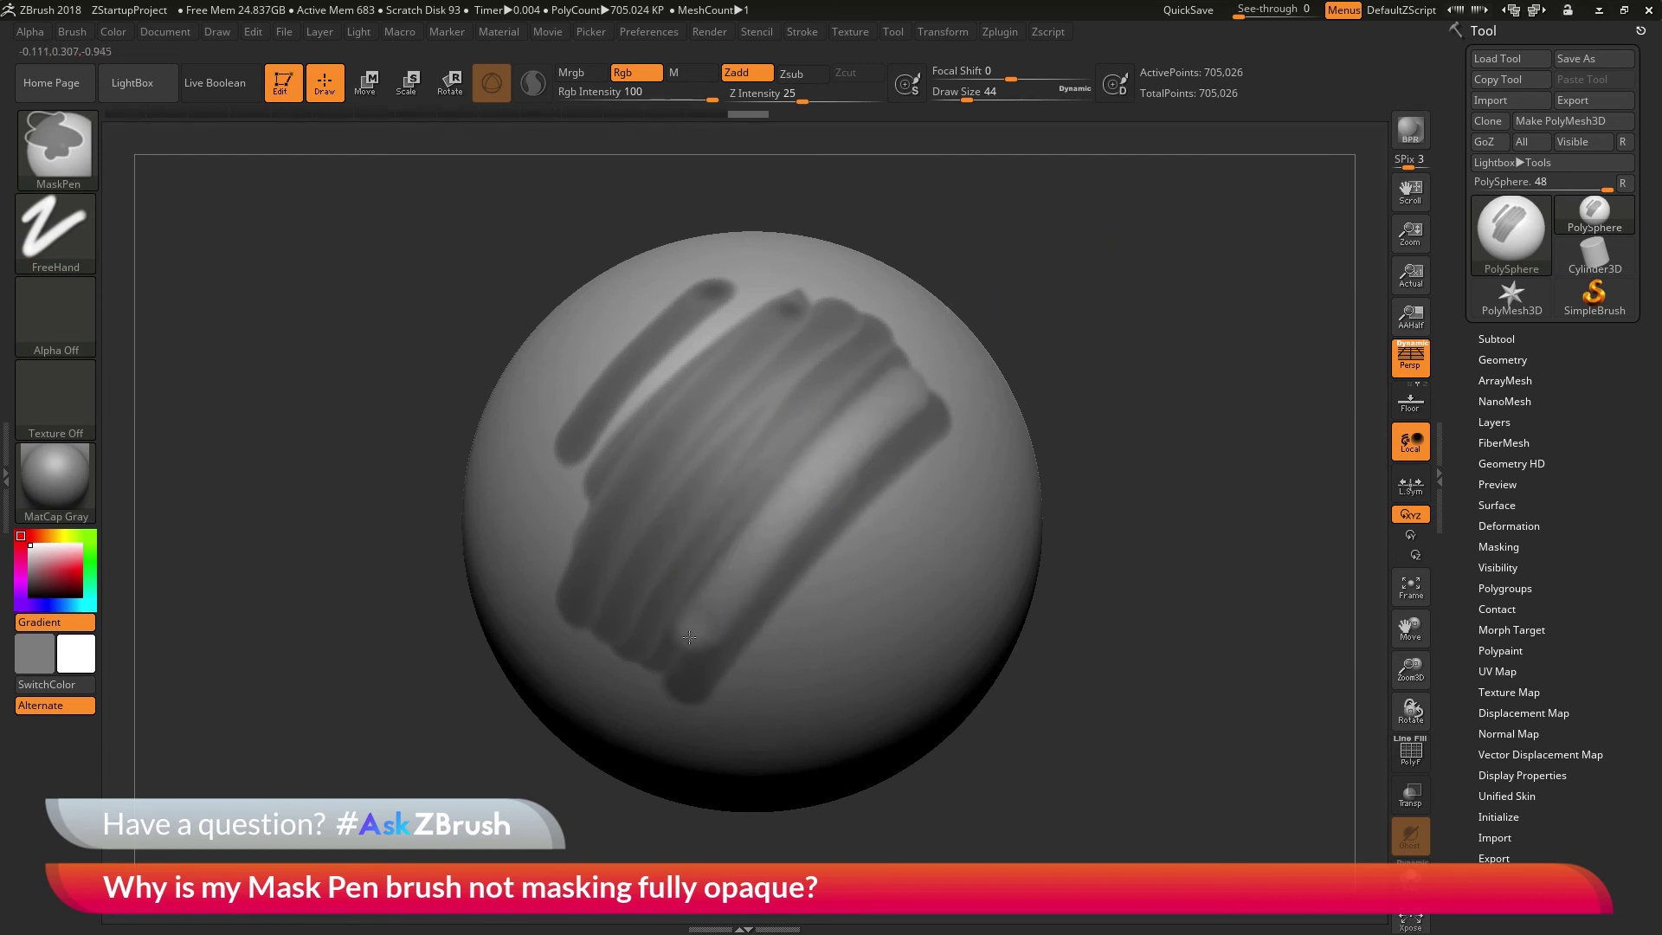
Step: Turn off the Gradient color option, paint a solid mask band over the lower-right side, and erase the mask there and across the center
{"action": "left_click", "coordinate": [87, 622]}
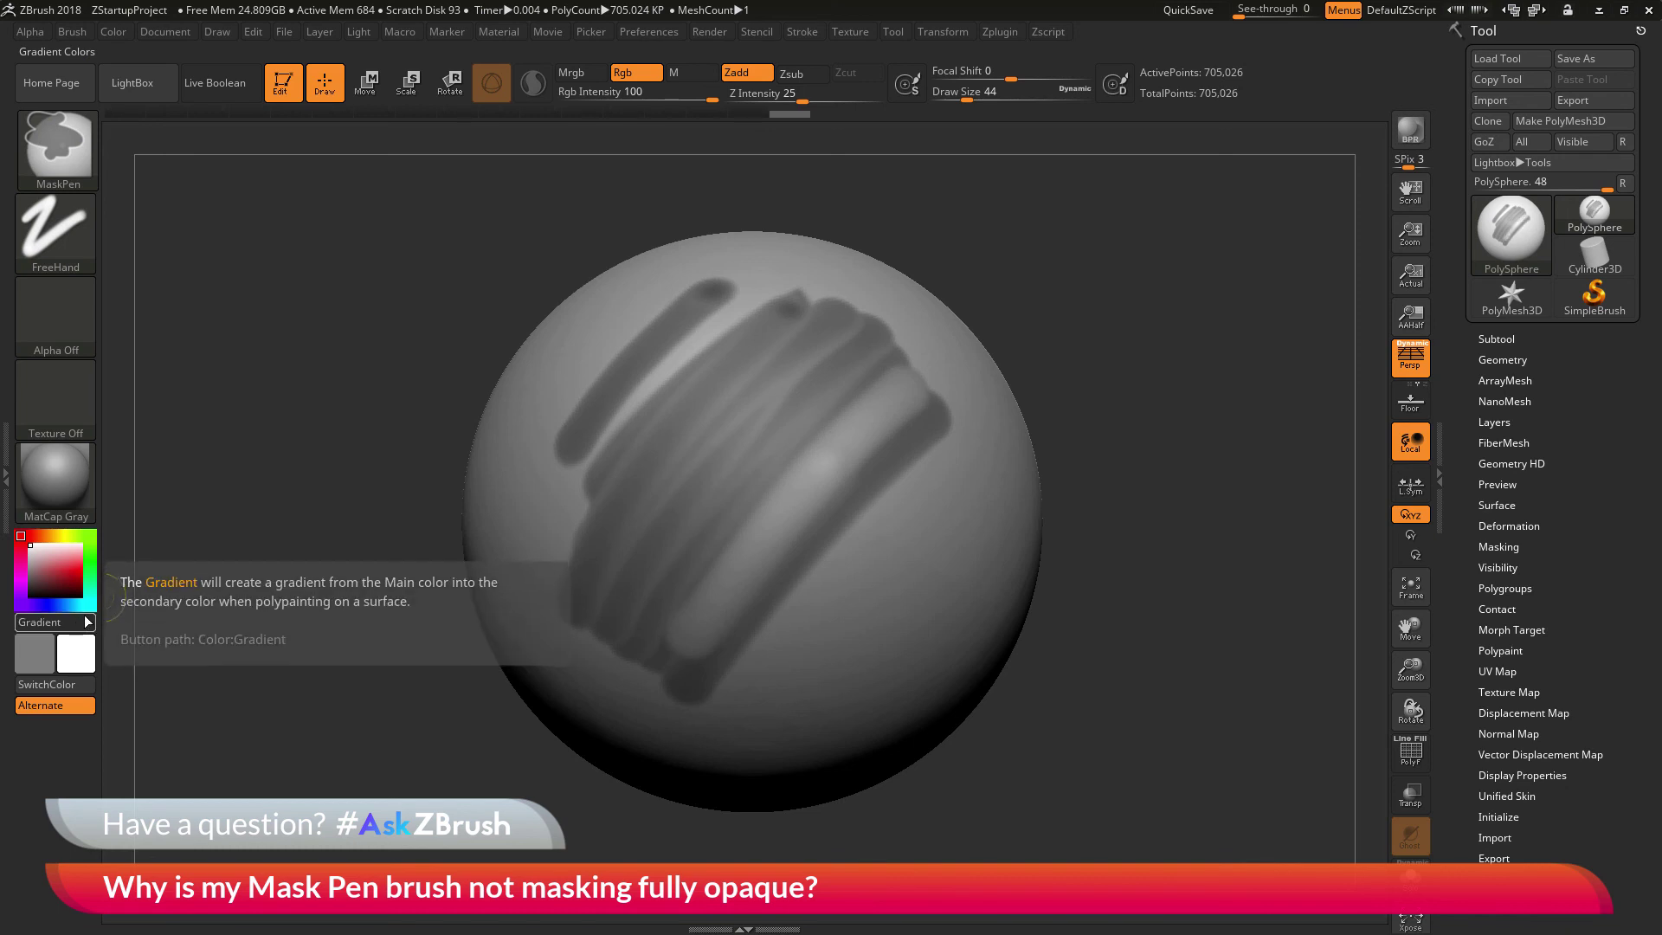
{"action": "mouse_move", "coordinate": [961, 397]}
{"action": "left_mouse_down"}
{"action": "mouse_move", "coordinate": [671, 718]}
{"action": "mouse_move", "coordinate": [974, 372]}
{"action": "mouse_move", "coordinate": [874, 403]}
{"action": "left_mouse_up"}
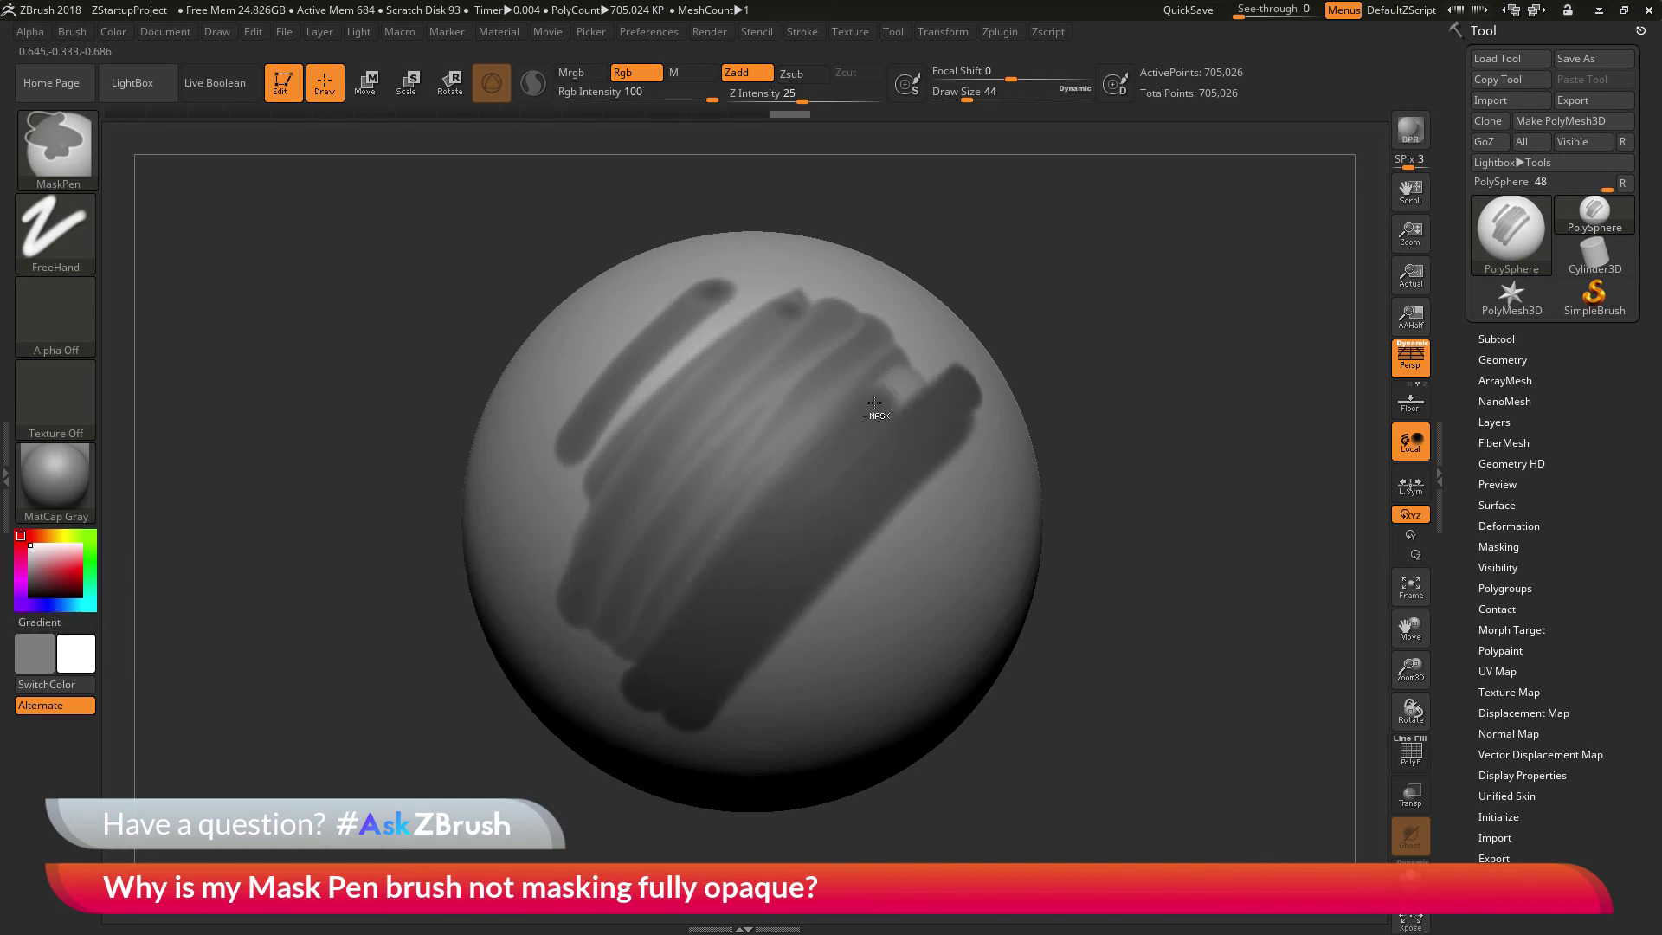
{"action": "left_click_drag", "start_coordinate": [693, 723], "coordinate": [968, 407], "text": "ctrl+alt"}
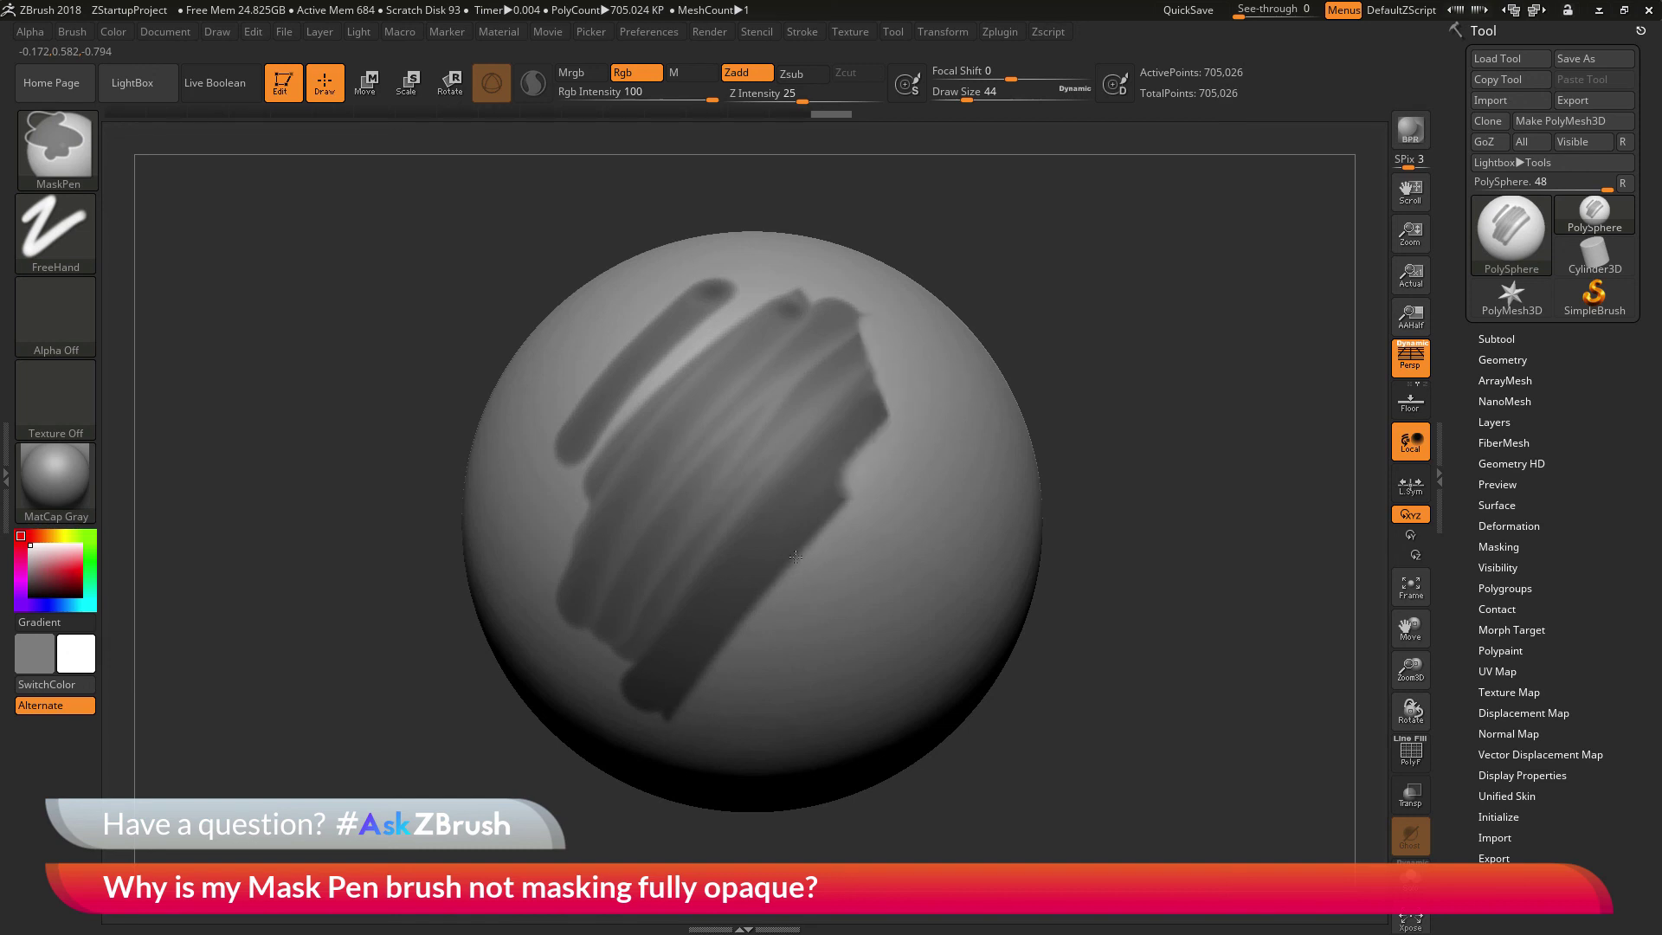
{"action": "mouse_move", "coordinate": [796, 557]}
{"action": "left_mouse_down", "text": "ctrl+alt"}
{"action": "mouse_move", "coordinate": [573, 652]}
{"action": "mouse_move", "coordinate": [641, 662]}
{"action": "mouse_move", "coordinate": [851, 424]}
{"action": "mouse_move", "coordinate": [666, 595]}
{"action": "mouse_move", "coordinate": [654, 548]}
{"action": "left_mouse_up", "text": "ctrl+alt"}
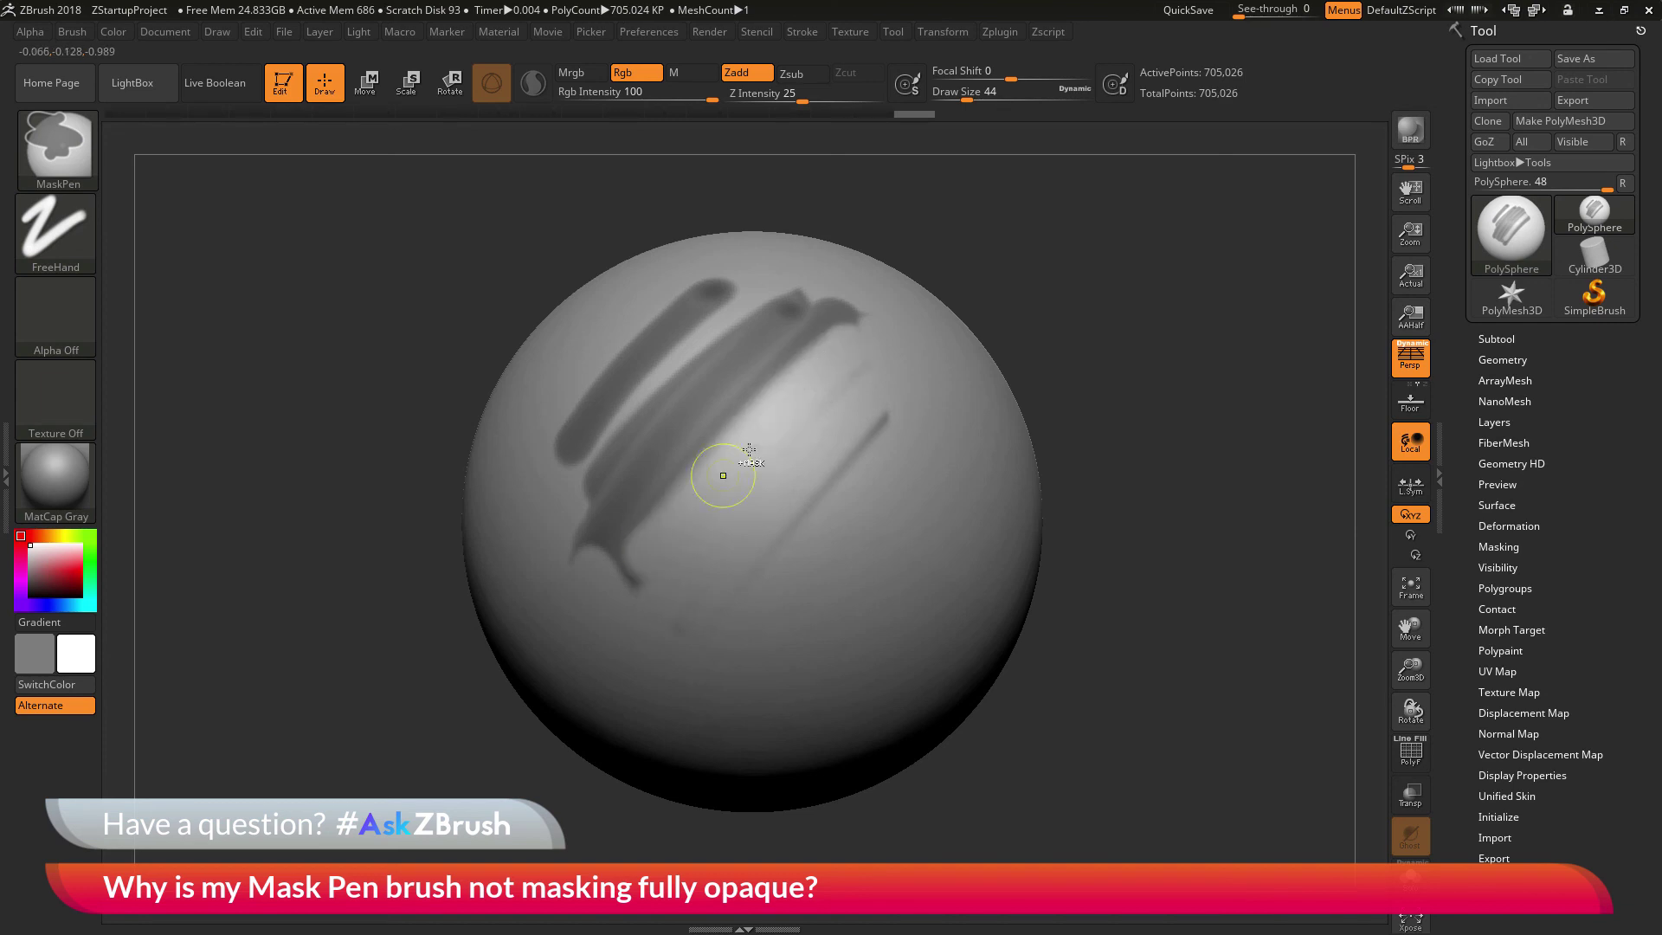
Step: Paint an S-shaped solid mask stroke on the front of the sphere, and erase it along with most of the remaining central mask
{"action": "mouse_move", "coordinate": [838, 381]}
{"action": "left_mouse_down", "text": "ctrl"}
{"action": "mouse_move", "coordinate": [769, 453]}
{"action": "mouse_move", "coordinate": [779, 630]}
{"action": "left_mouse_up", "text": "ctrl"}
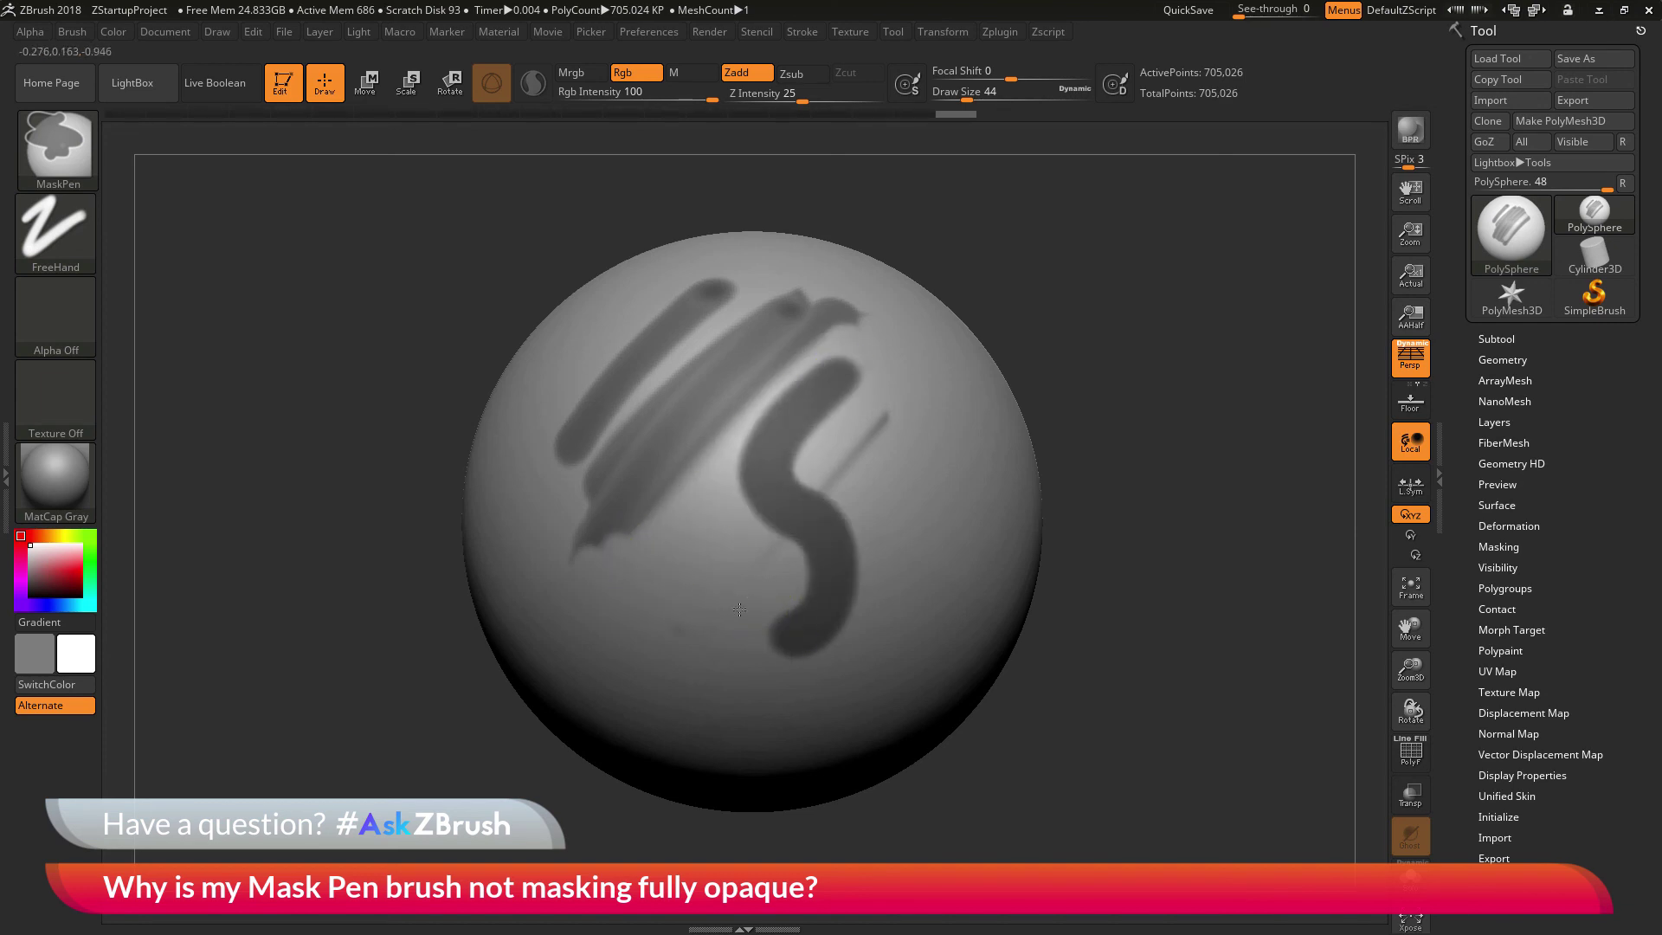
{"action": "mouse_move", "coordinate": [750, 421]}
{"action": "left_mouse_down", "text": "ctrl+alt"}
{"action": "mouse_move", "coordinate": [879, 338]}
{"action": "mouse_move", "coordinate": [779, 470]}
{"action": "left_mouse_up", "text": "ctrl+alt"}
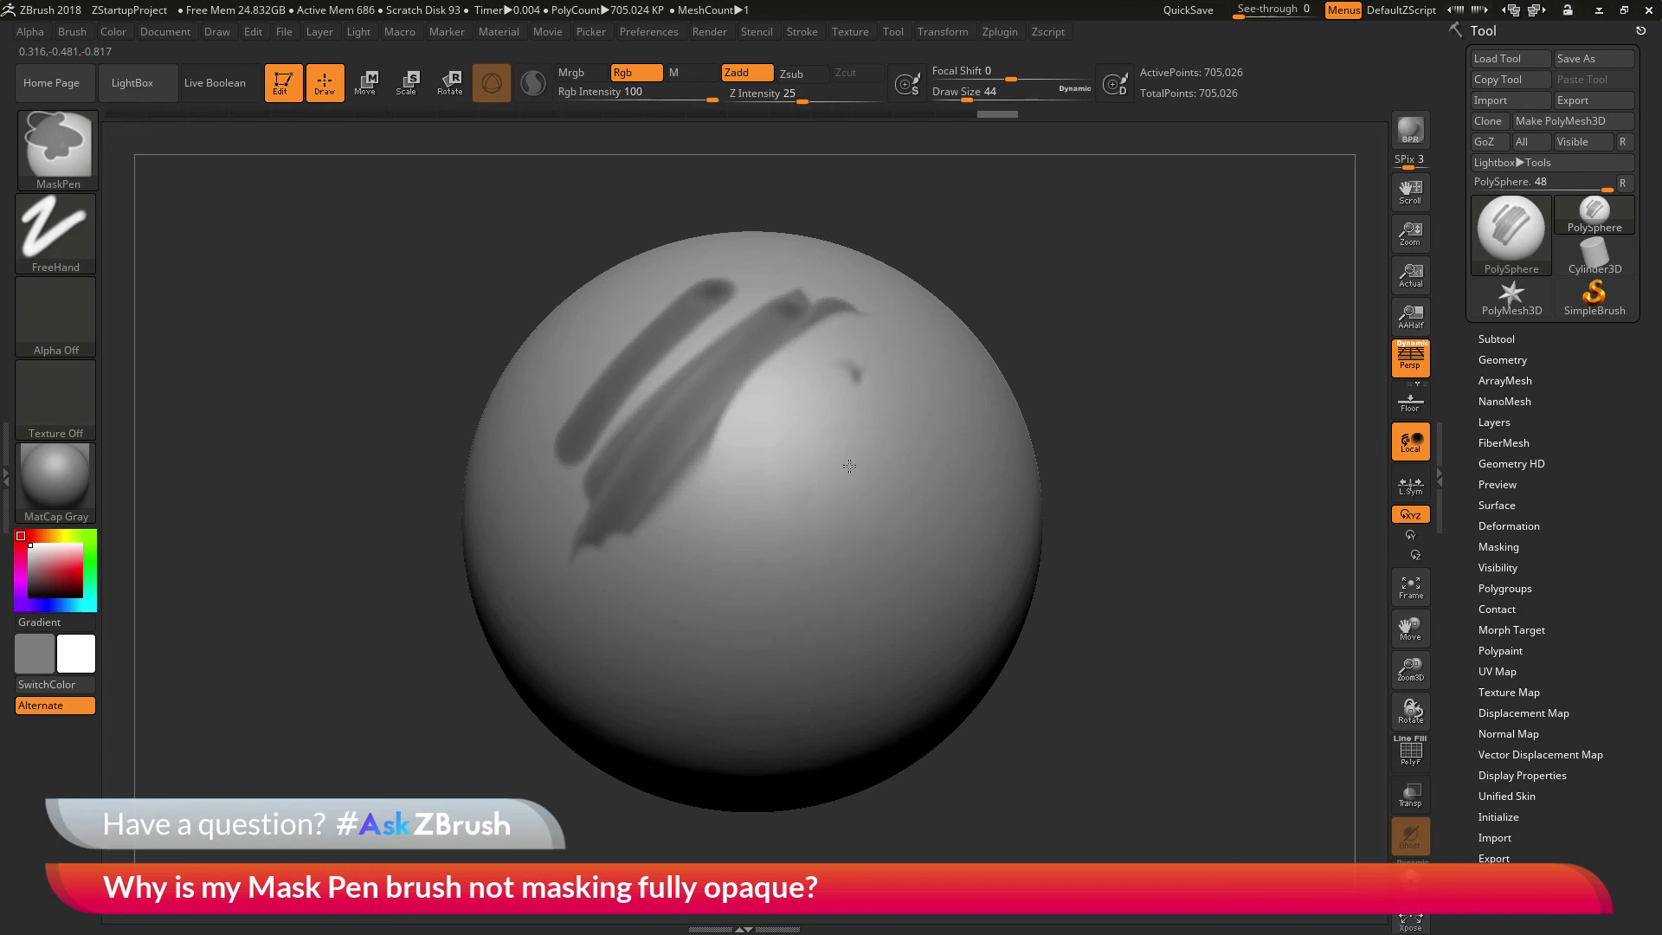
{"action": "mouse_move", "coordinate": [816, 407]}
{"action": "left_mouse_down", "text": "ctrl+alt"}
{"action": "mouse_move", "coordinate": [588, 545]}
{"action": "mouse_move", "coordinate": [827, 294]}
{"action": "mouse_move", "coordinate": [985, 349]}
{"action": "left_mouse_up", "text": "ctrl+alt"}
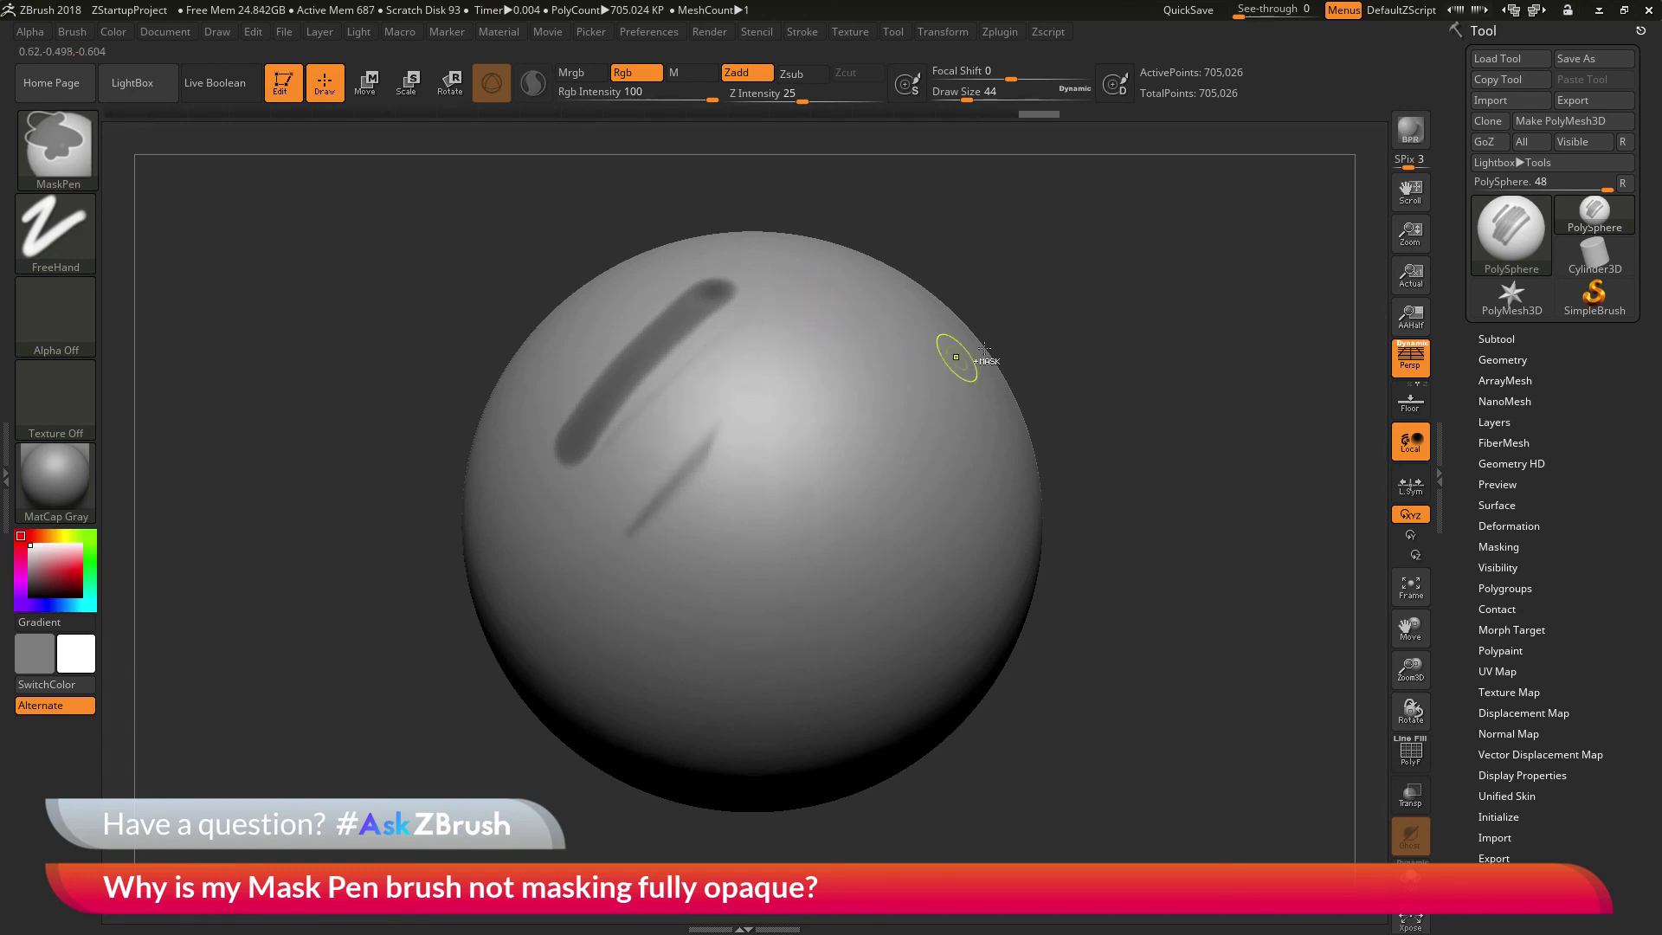